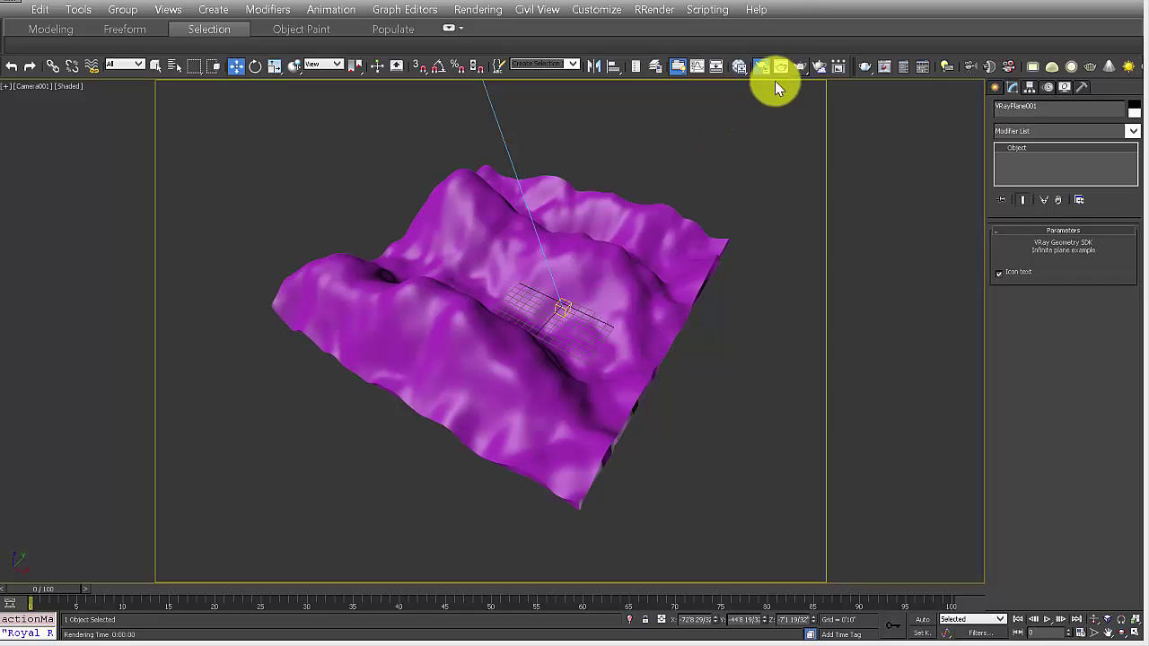
Select the terrain plane and open the Slate Material Editor beside it.
click(605, 295)
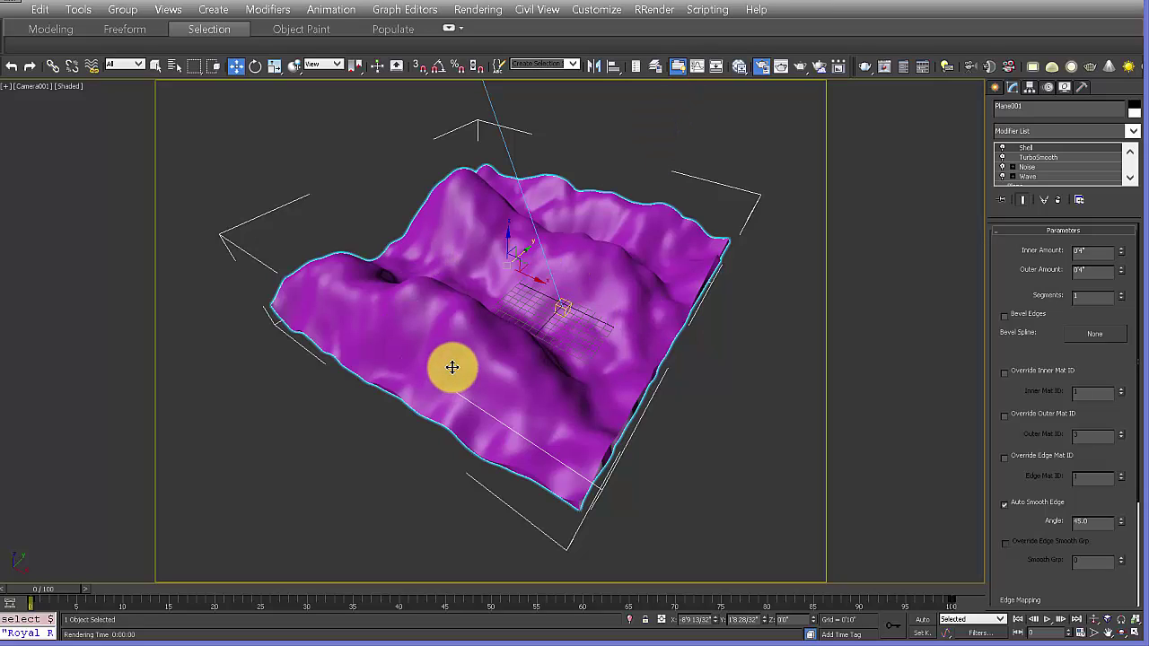
click(738, 69)
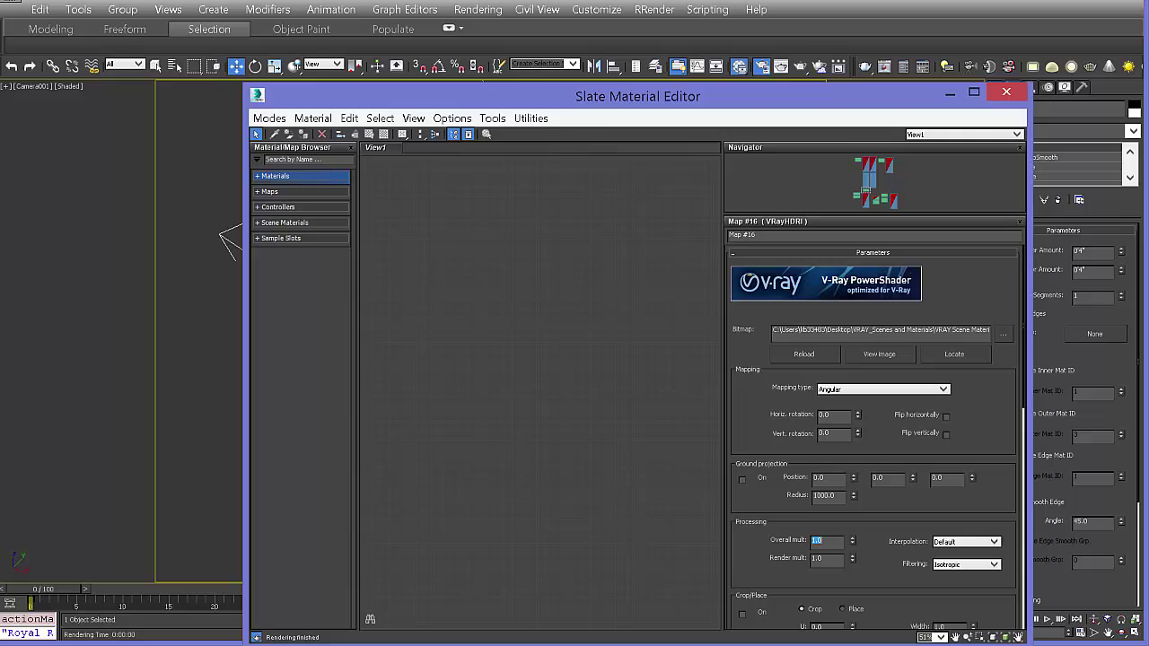
drag(552, 97, 624, 54)
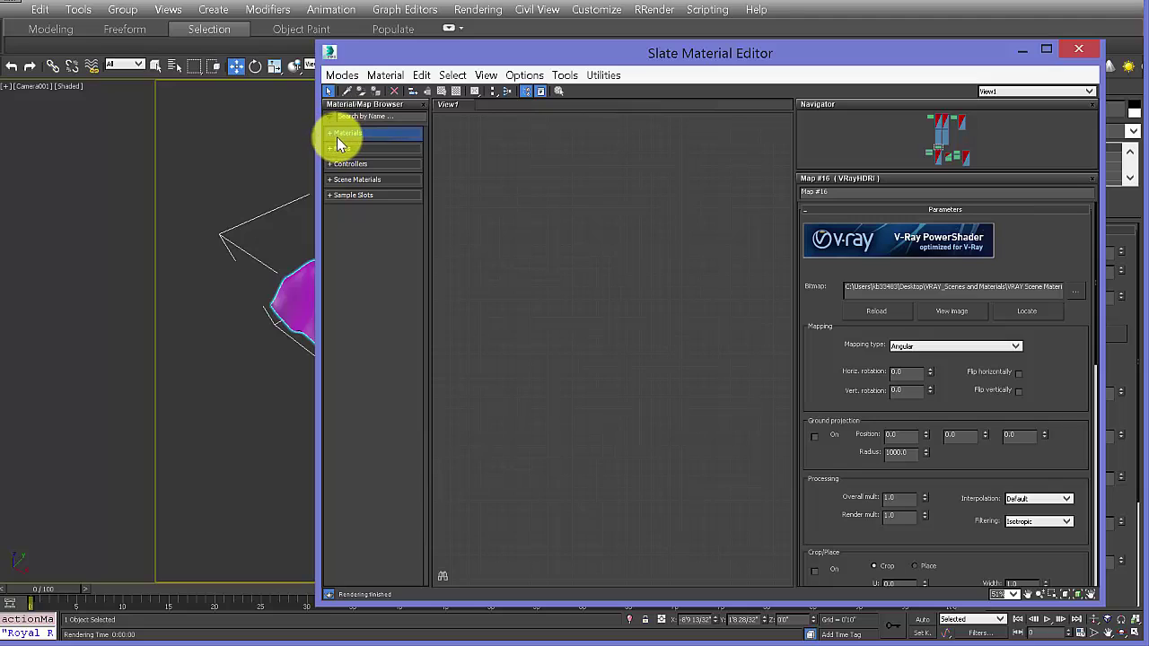
click(337, 77)
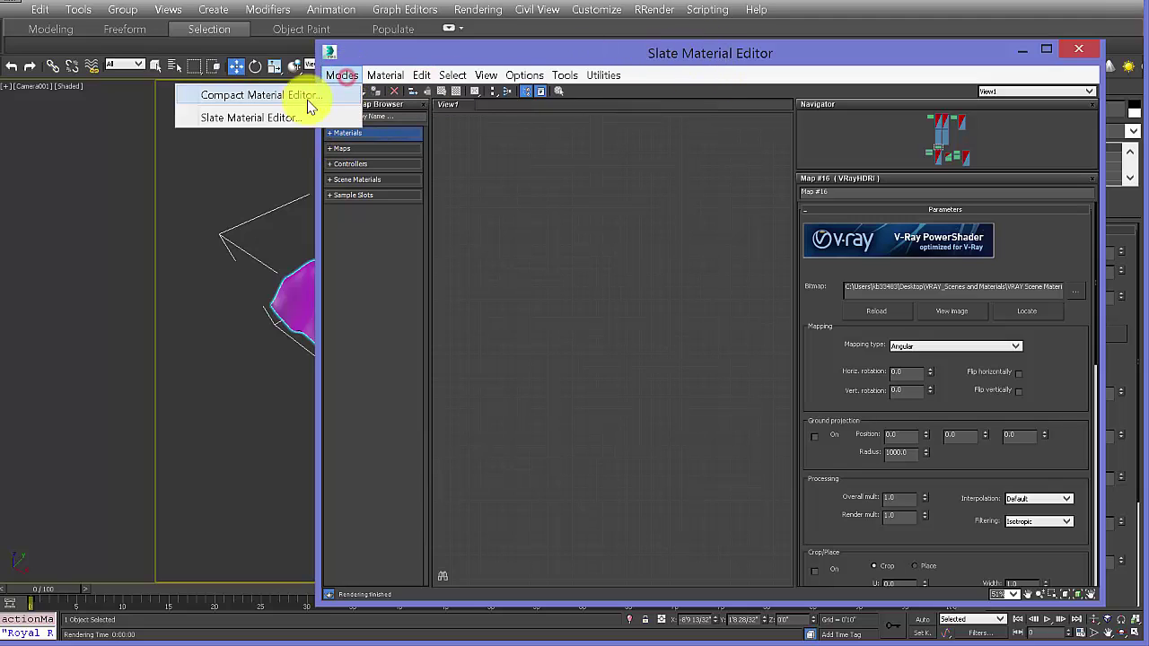
click(287, 117)
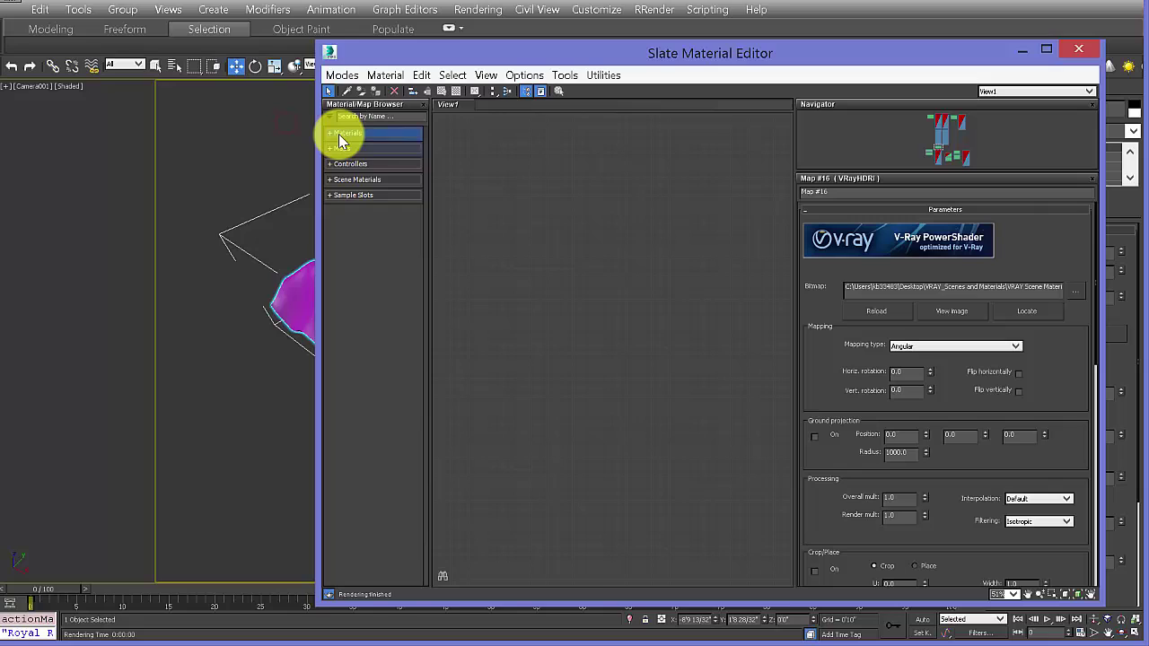
Add a V-Ray VRayMtl material node to View1 of the material editor.
click(338, 134)
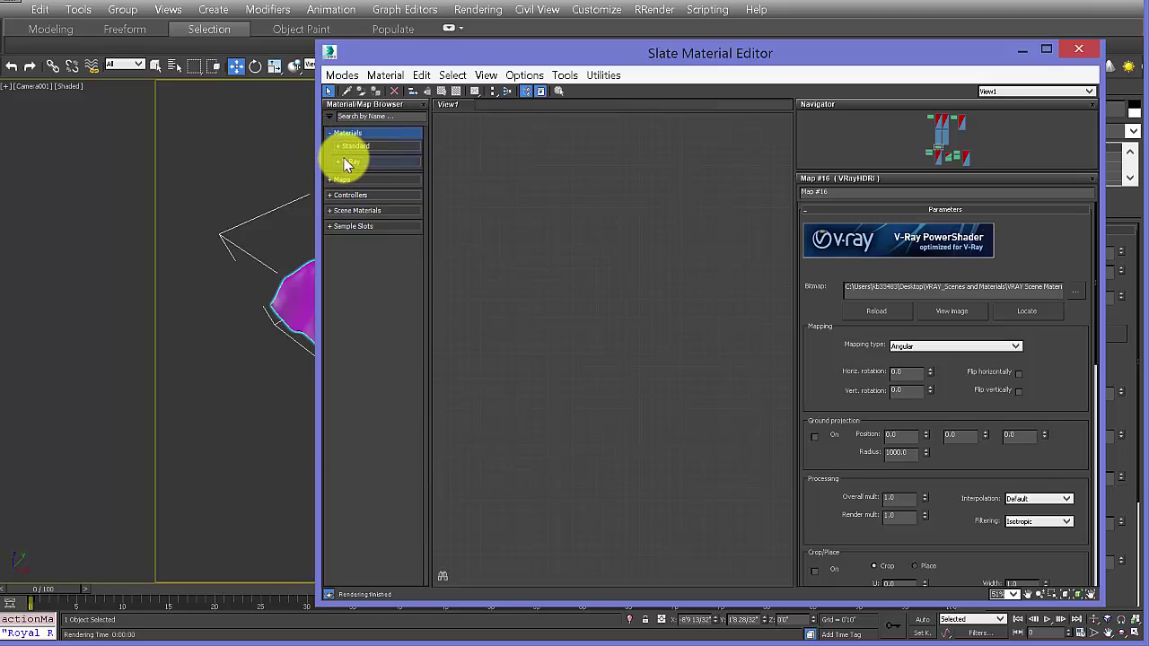
click(348, 163)
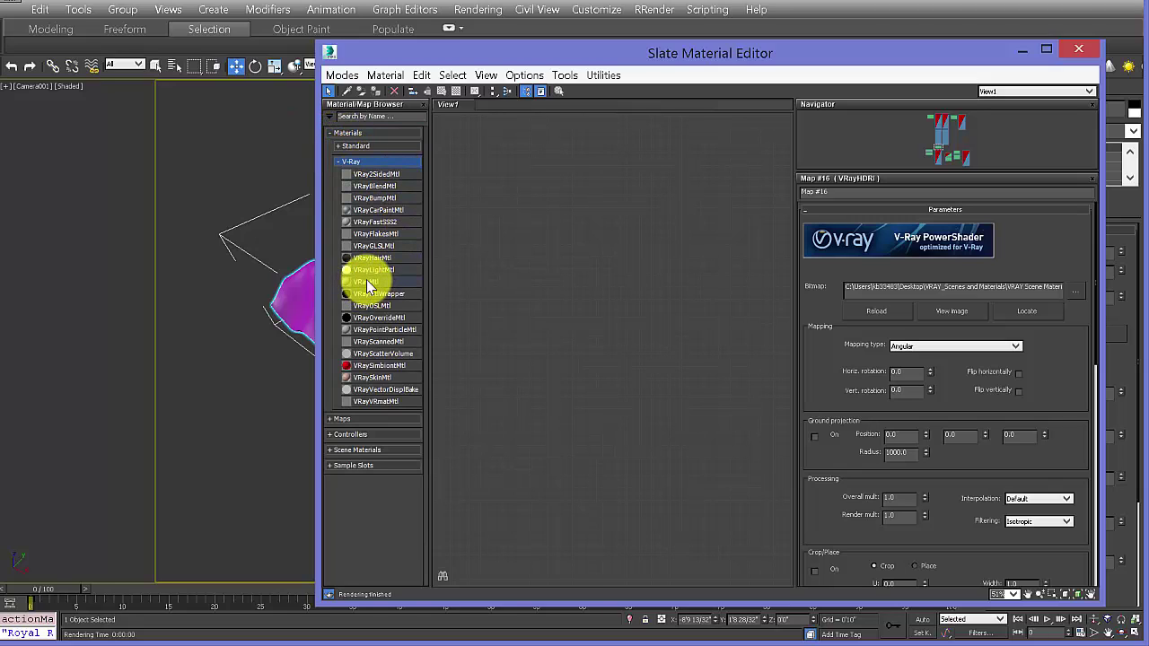
drag(365, 285, 666, 250)
scroll(666, 250, up, 5)
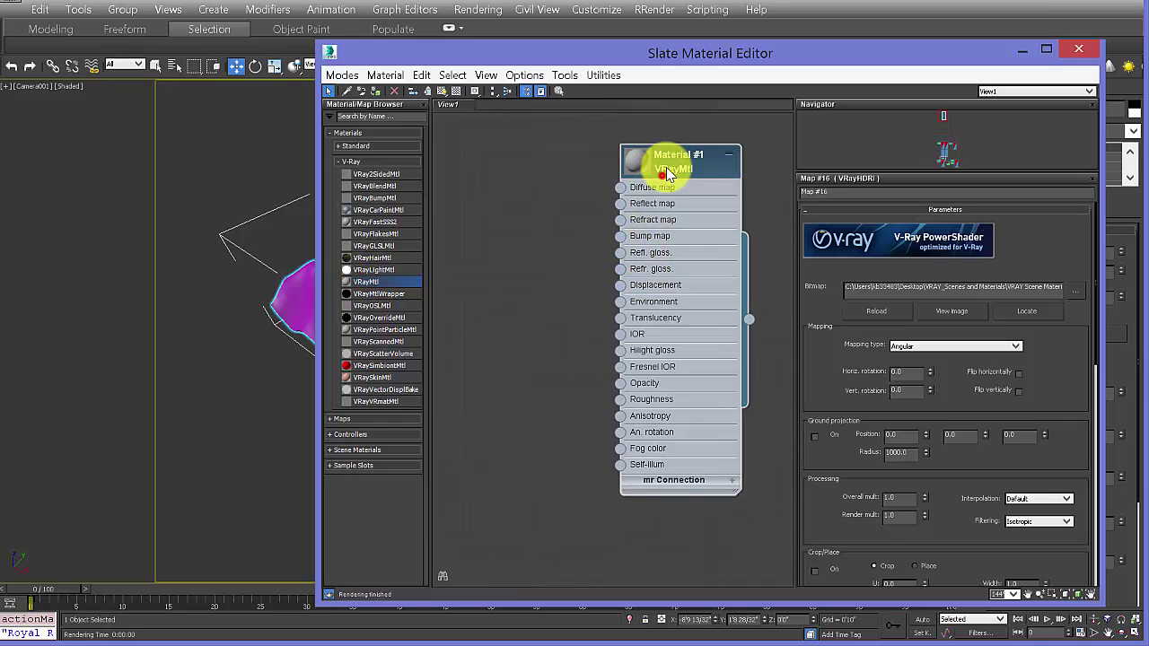
scroll(620, 202, up, 1)
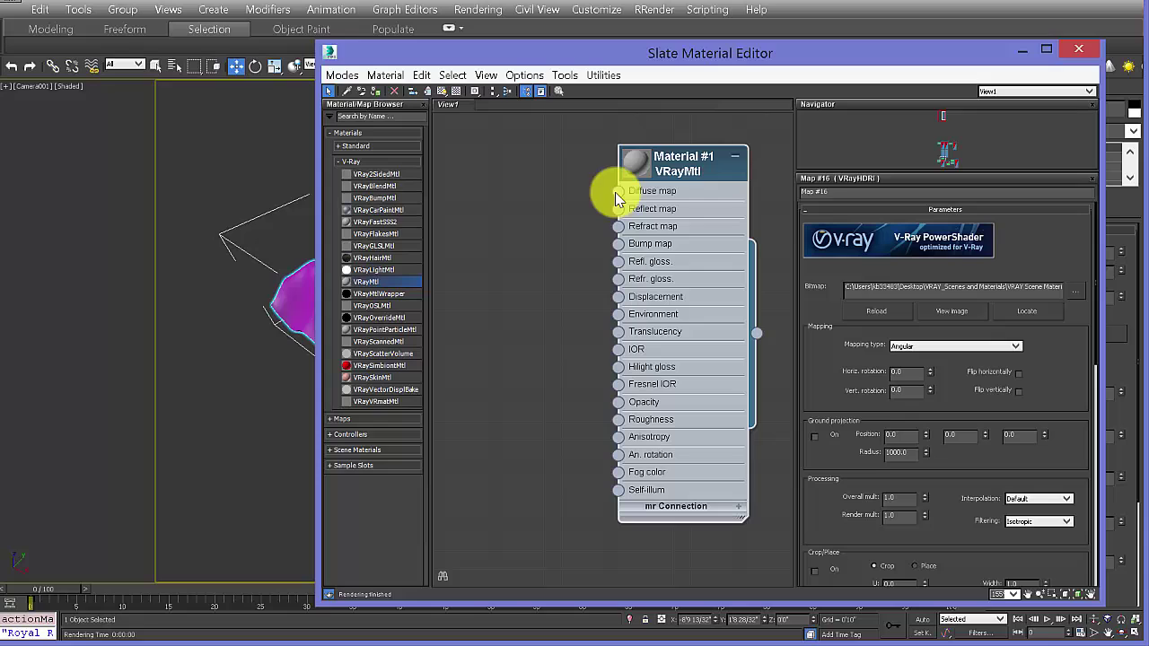
Connect a standard Falloff map to the VRayMtl's Diffuse map input and space the two nodes apart.
drag(615, 192, 543, 218)
mouse_move(629, 232)
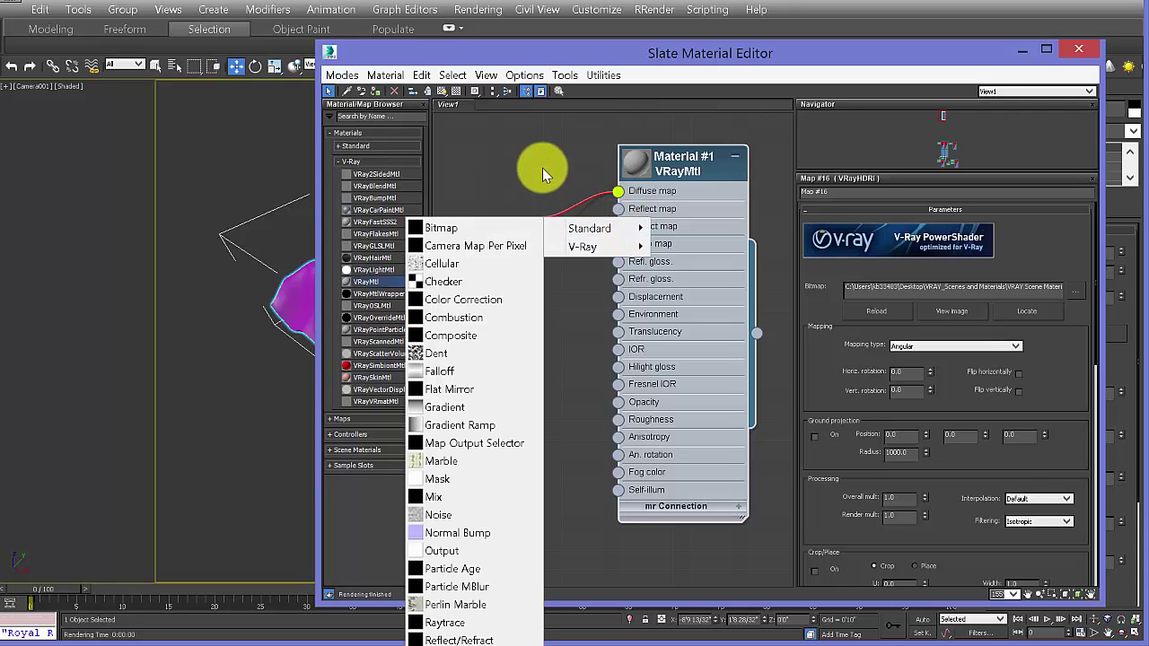
click(542, 168)
drag(618, 191, 543, 179)
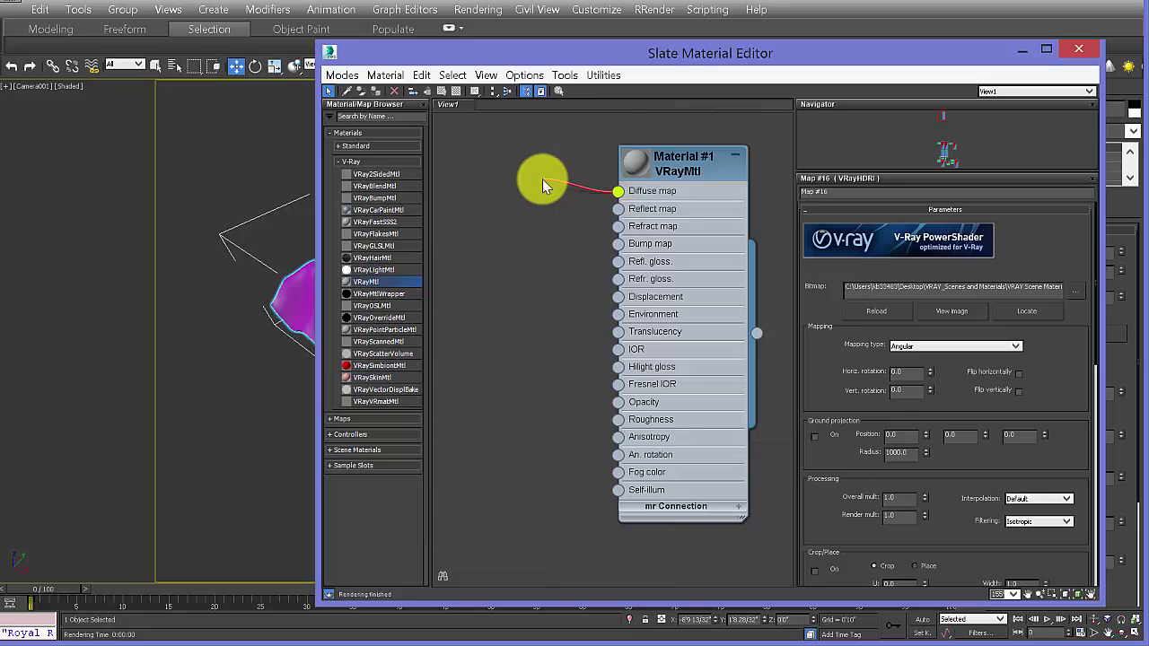
click(542, 180)
mouse_move(576, 196)
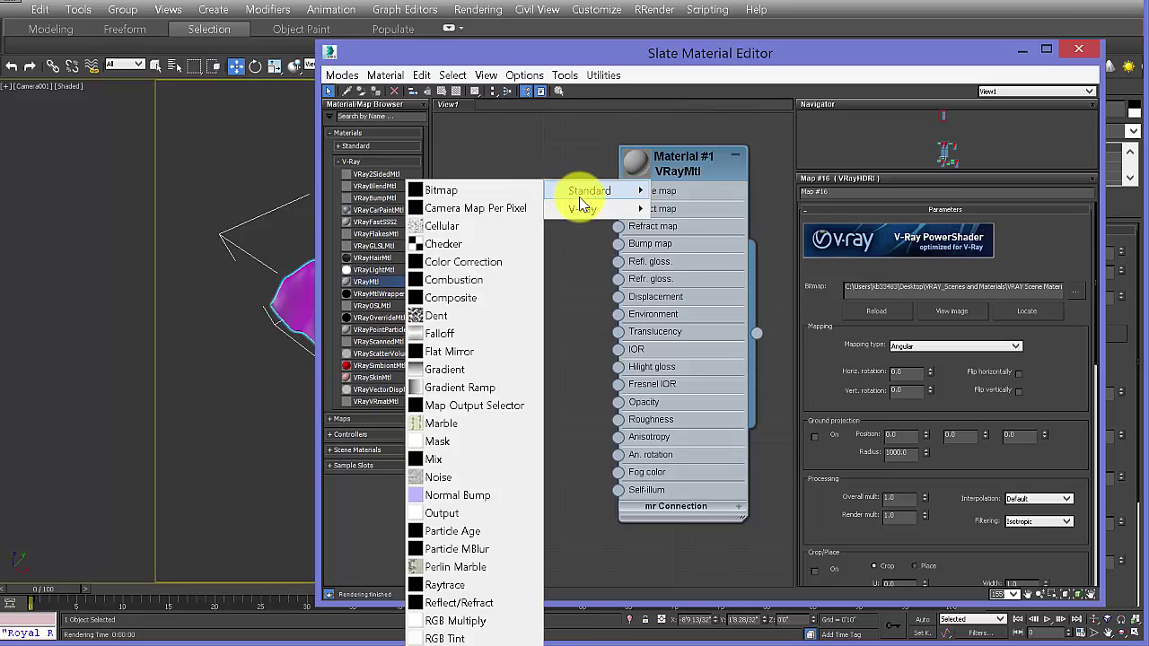
mouse_move(585, 216)
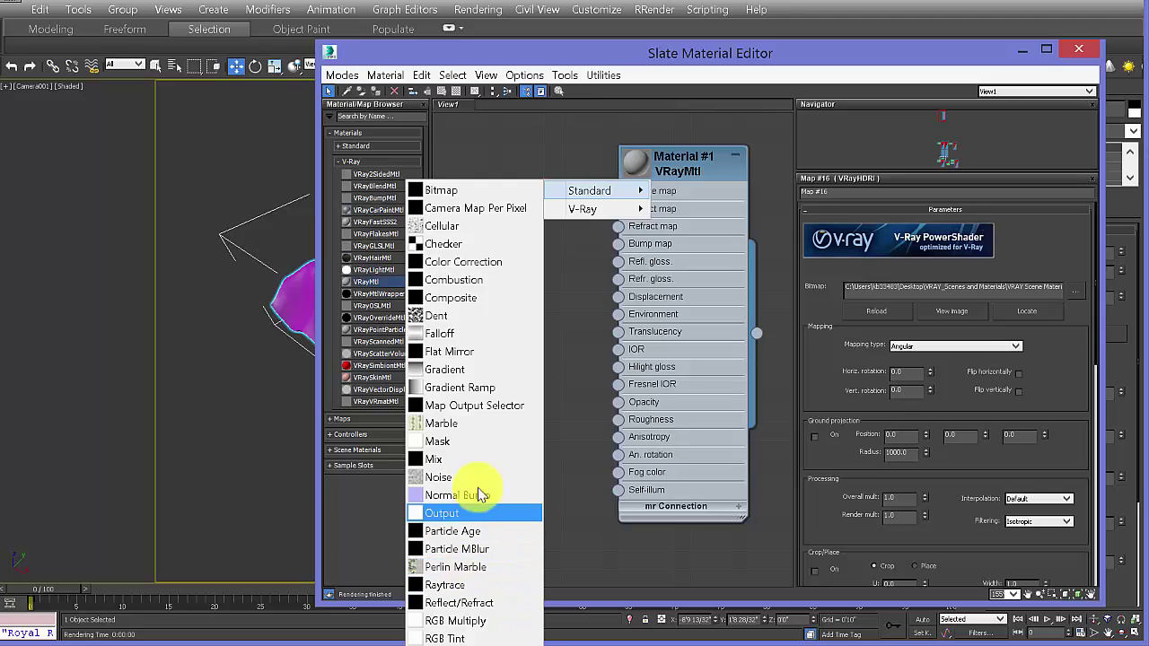
click(451, 336)
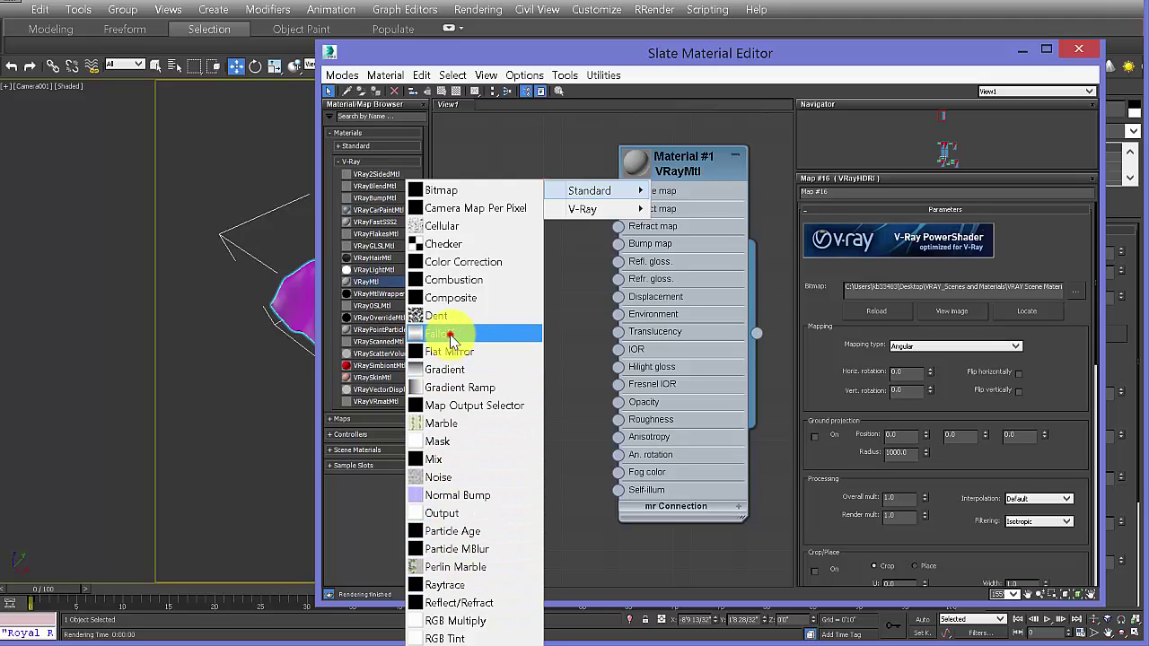
drag(667, 178, 703, 177)
drag(544, 196, 547, 182)
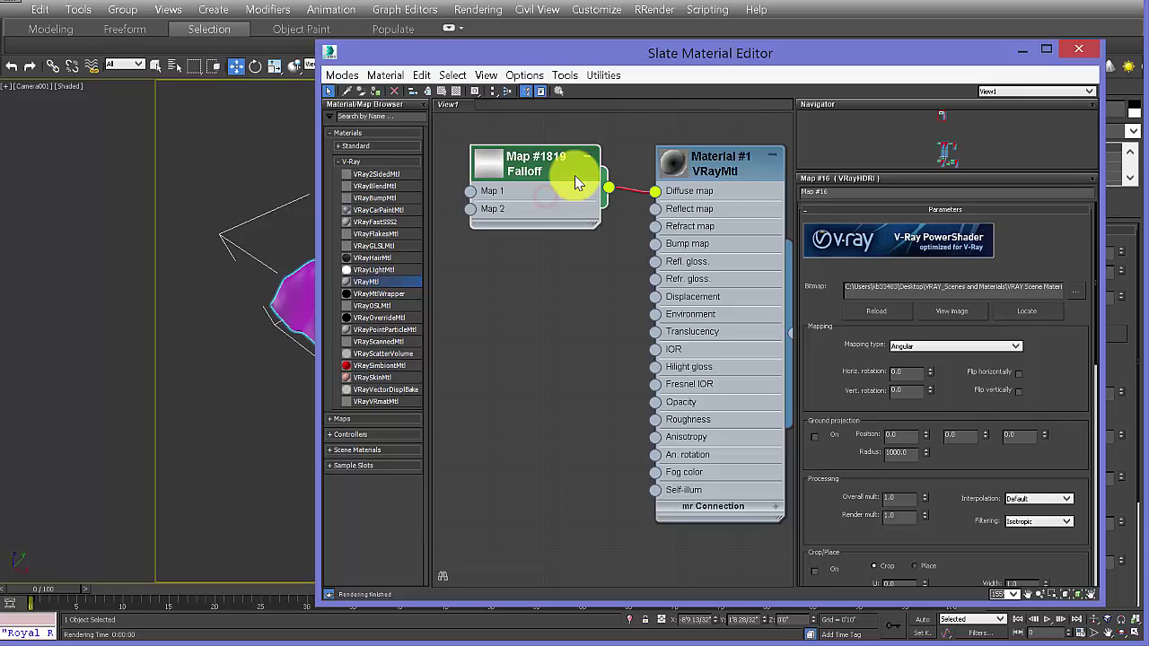
Set the Falloff map's first (front) color to a bright magenta.
double_click(530, 162)
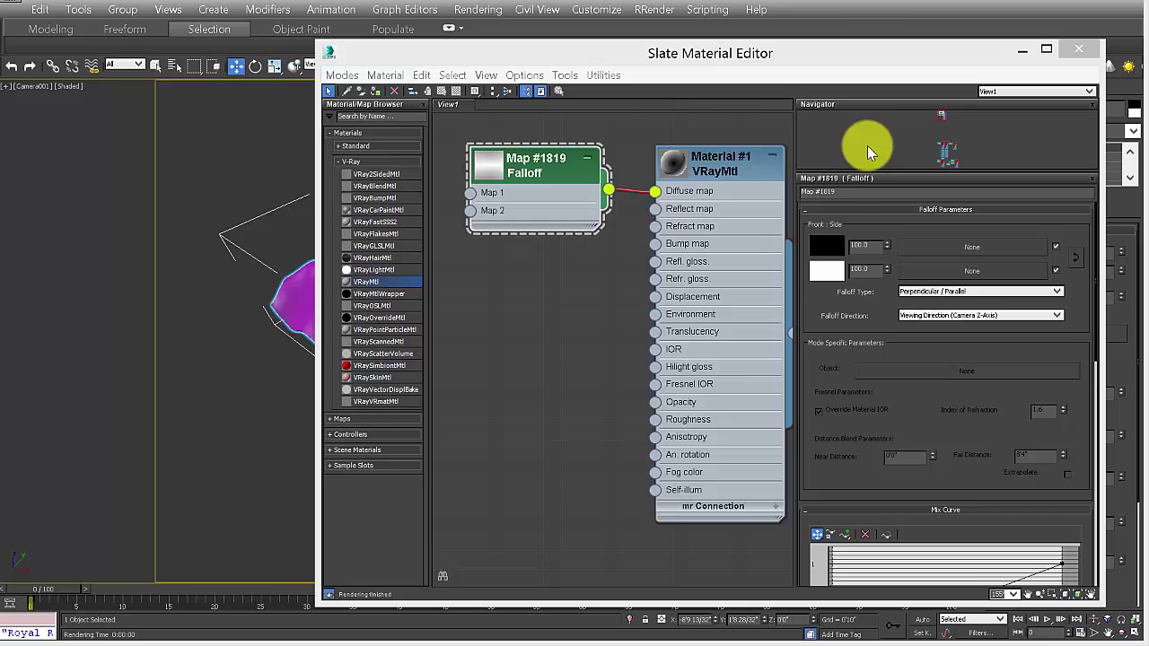
click(827, 251)
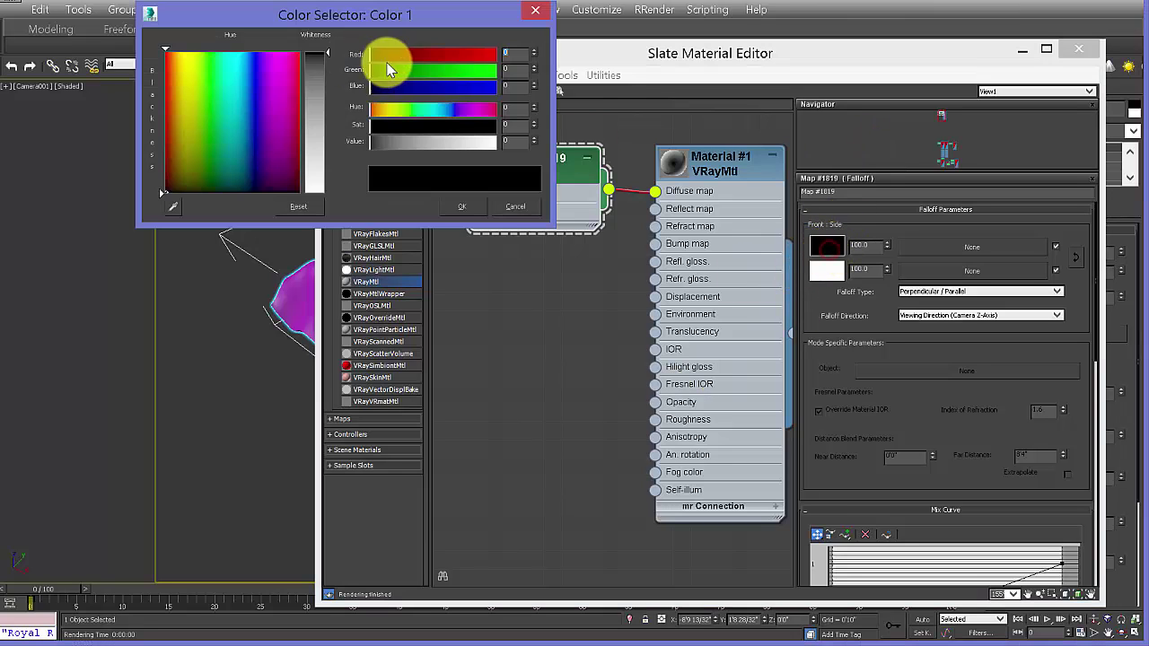
drag(314, 16, 362, 69)
drag(288, 146, 331, 103)
click(550, 260)
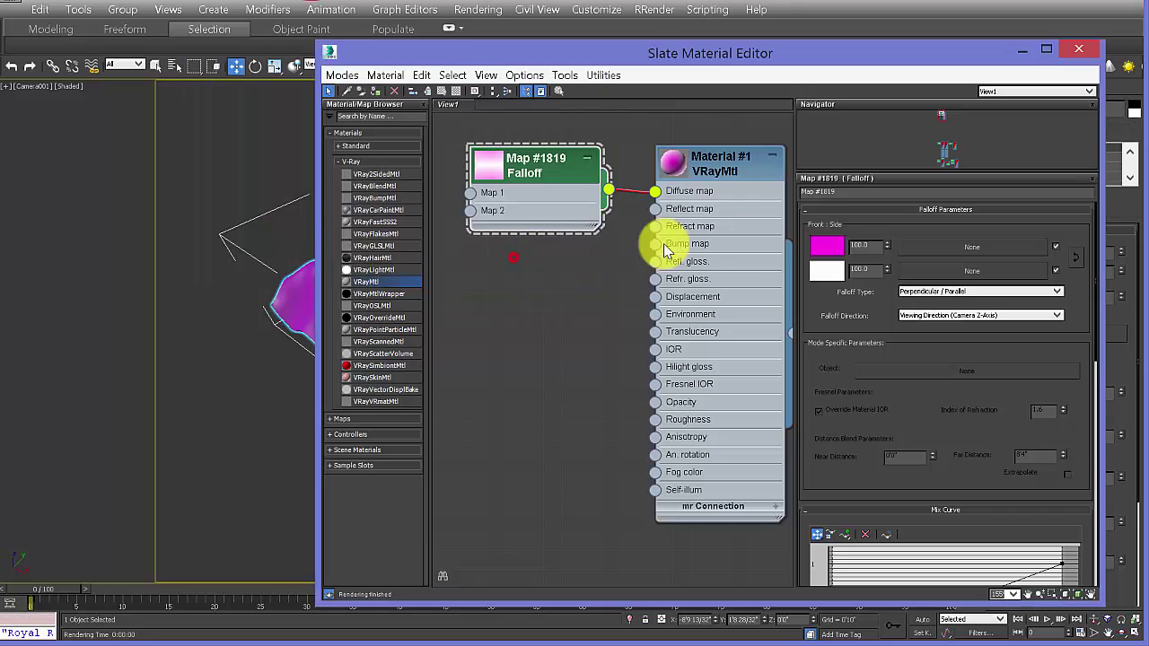
Set the Falloff map's second (side) color to a bright green.
click(826, 277)
drag(441, 166, 456, 167)
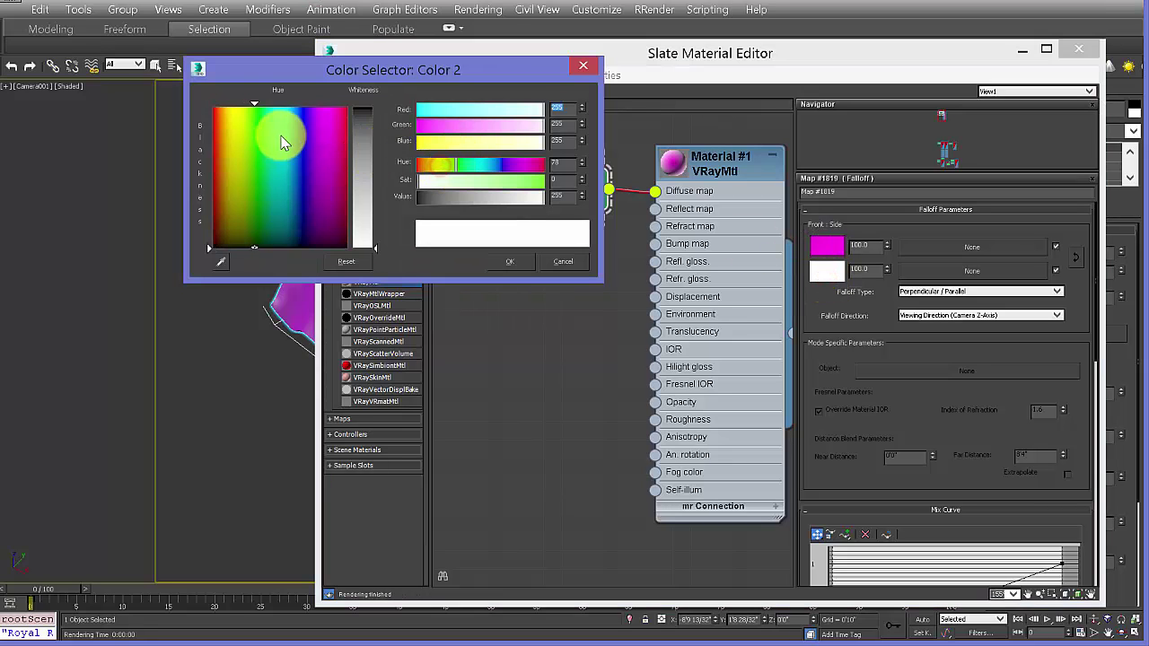
drag(281, 141, 257, 104)
drag(379, 246, 368, 106)
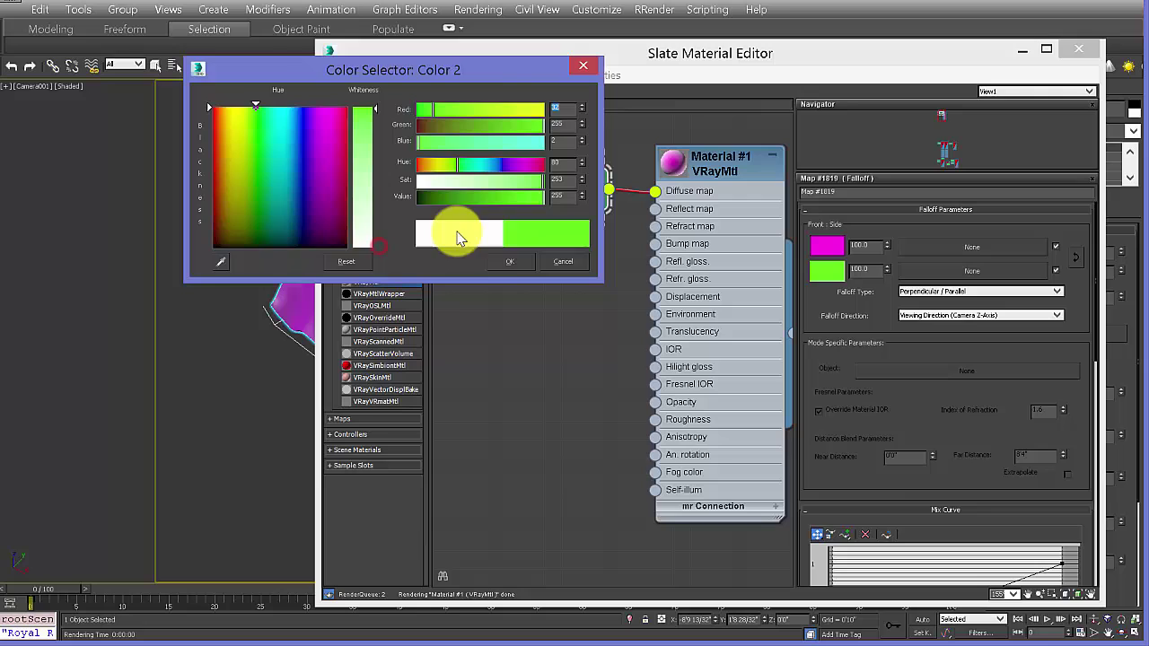
click(512, 262)
Enlarge the VRayMtl node's preview and assign the material to the terrain plane.
double_click(673, 160)
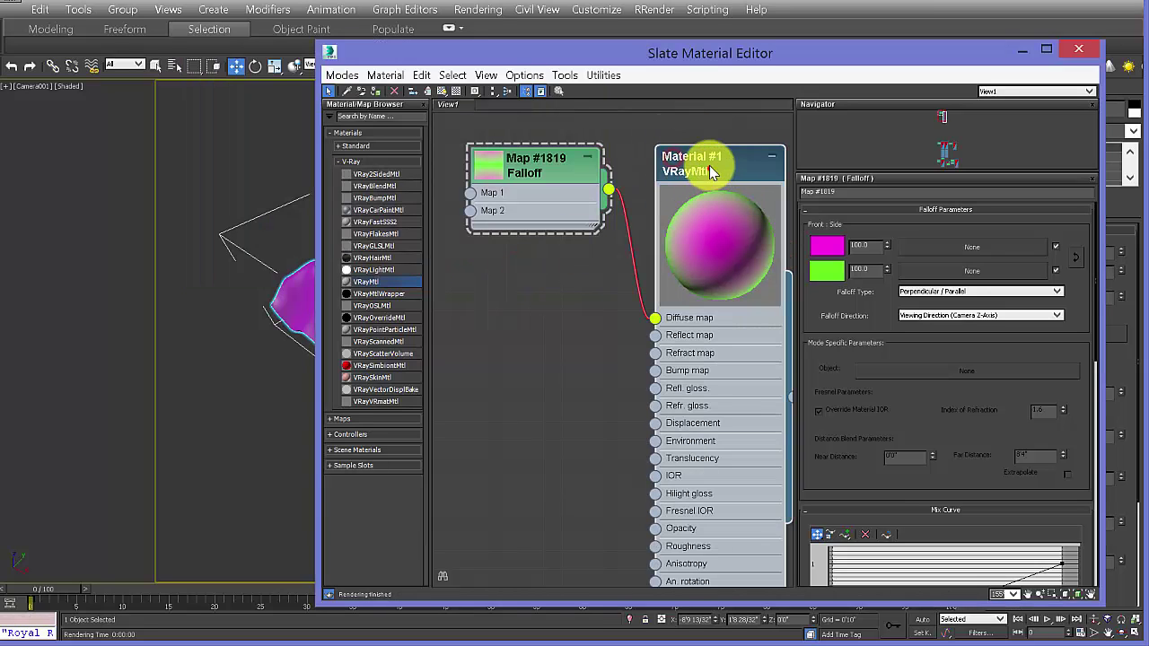
drag(709, 166, 709, 128)
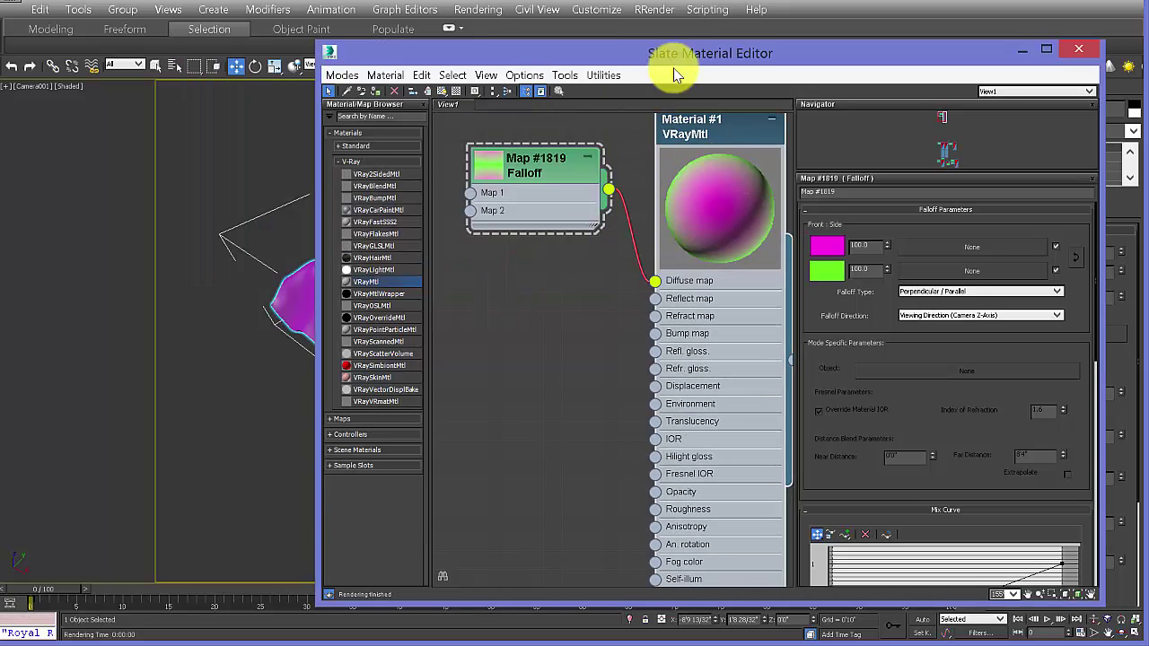
drag(679, 51, 981, 48)
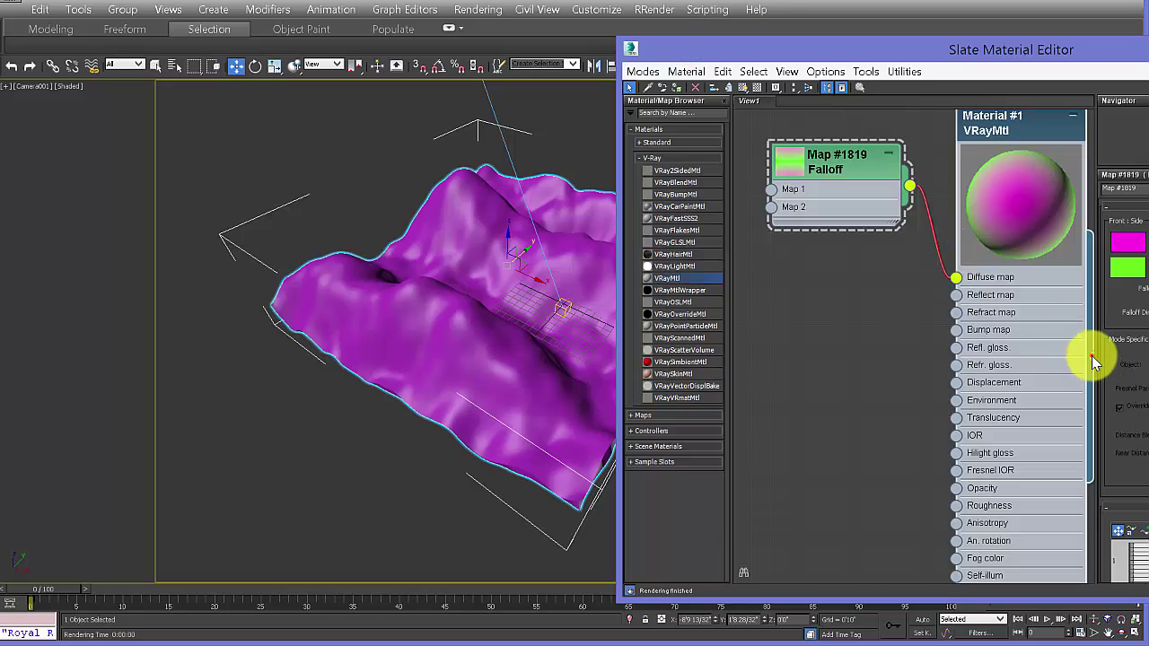
drag(1093, 354, 543, 289)
Show the VRayMtl shaded in the viewport and shift the Falloff node slightly lower, away from the material.
click(988, 120)
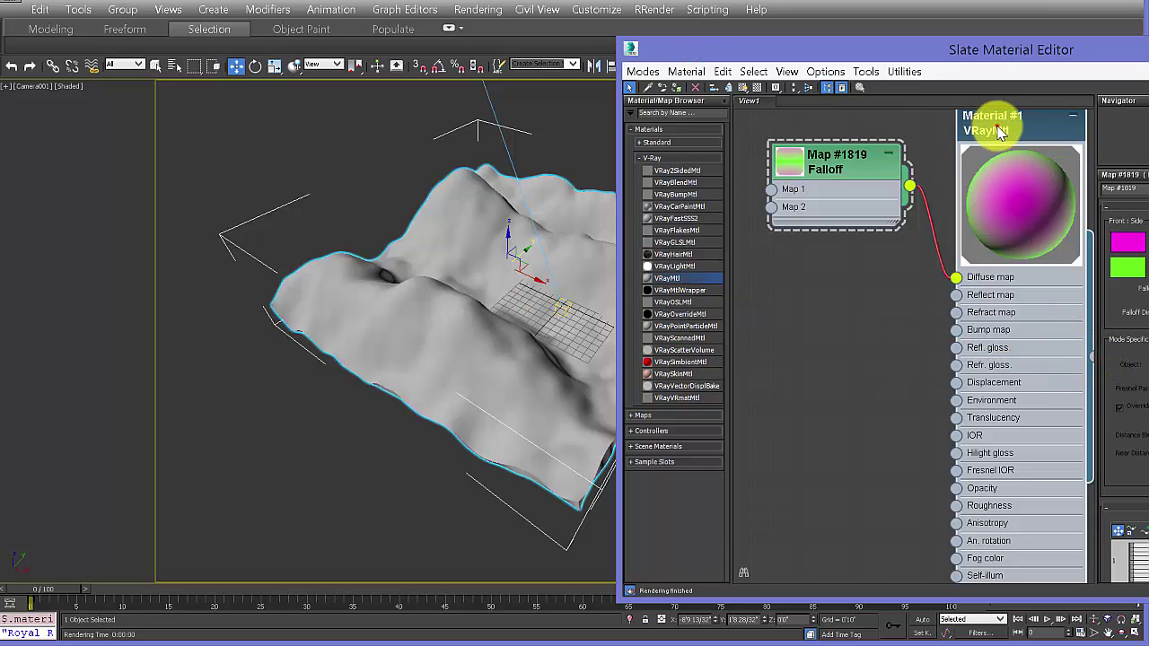
click(743, 88)
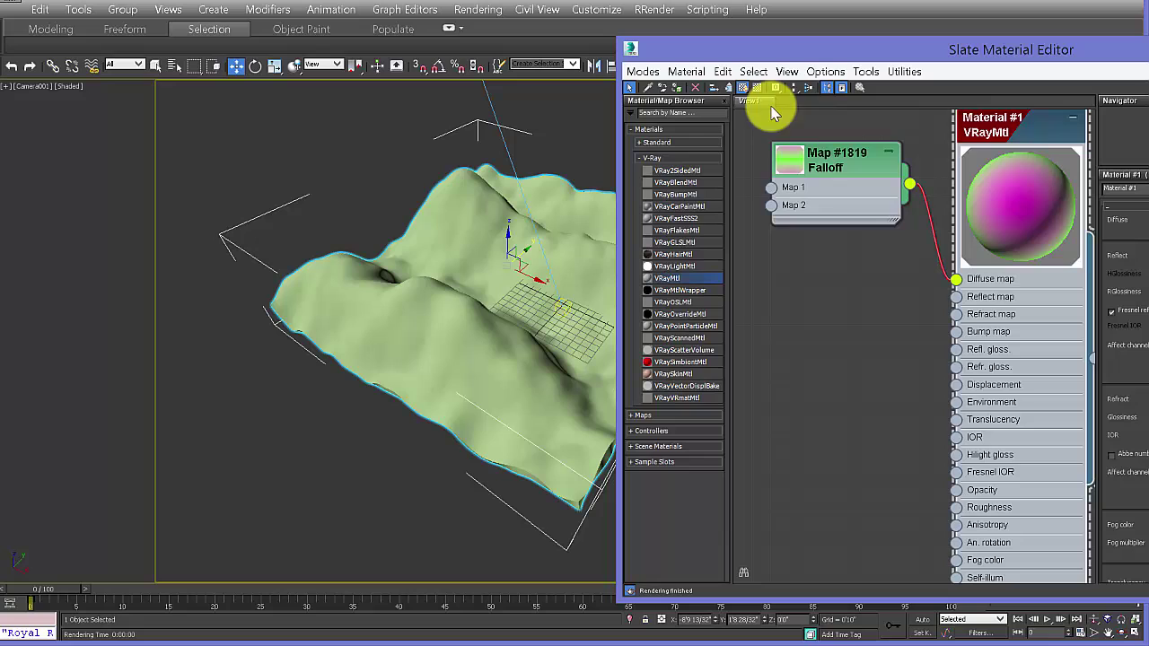
click(855, 168)
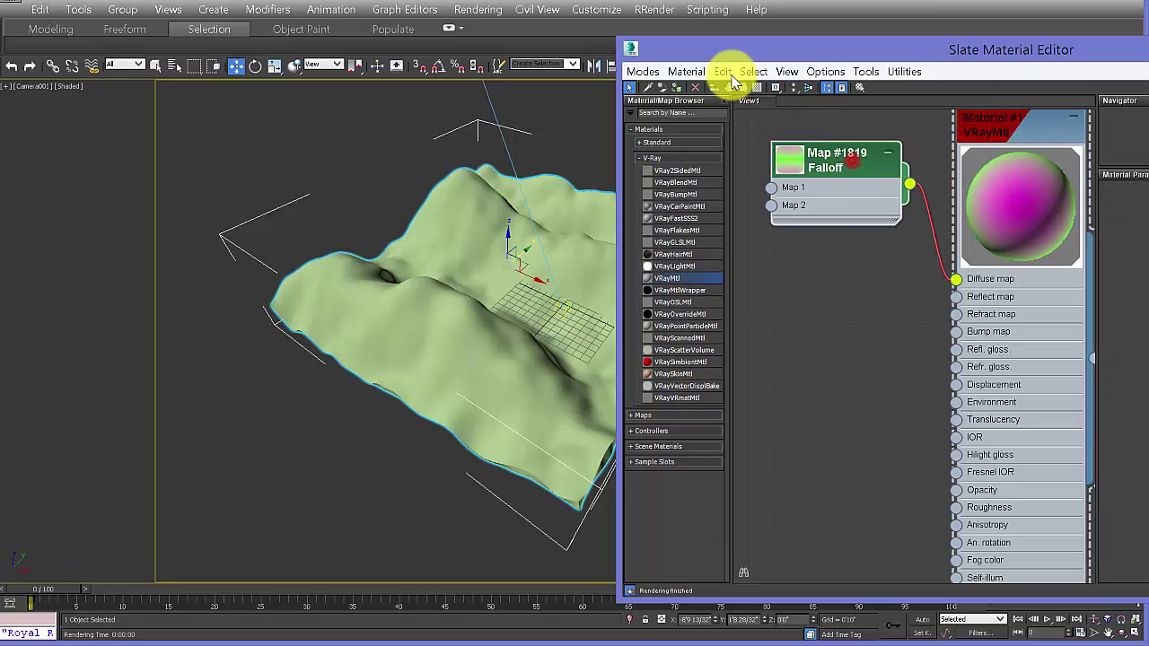
drag(872, 161, 851, 180)
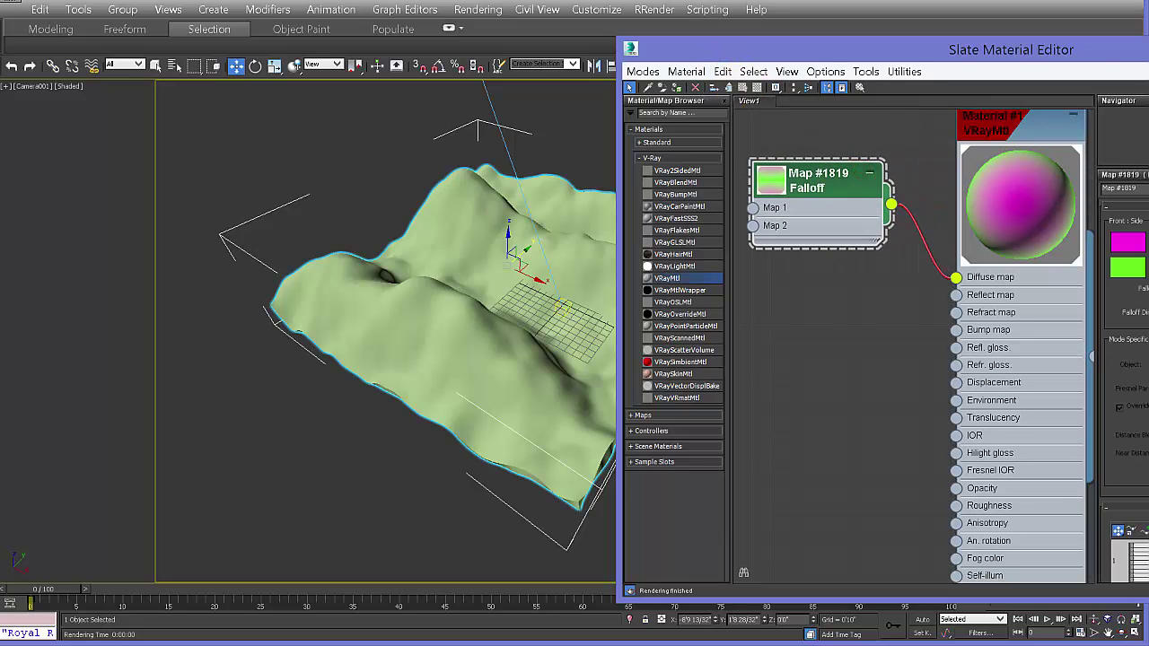
Test-render the Camera001 view to examine the falloff colors on the terrain, cancel the render and close its window.
drag(872, 45, 446, 45)
key(shift+q)
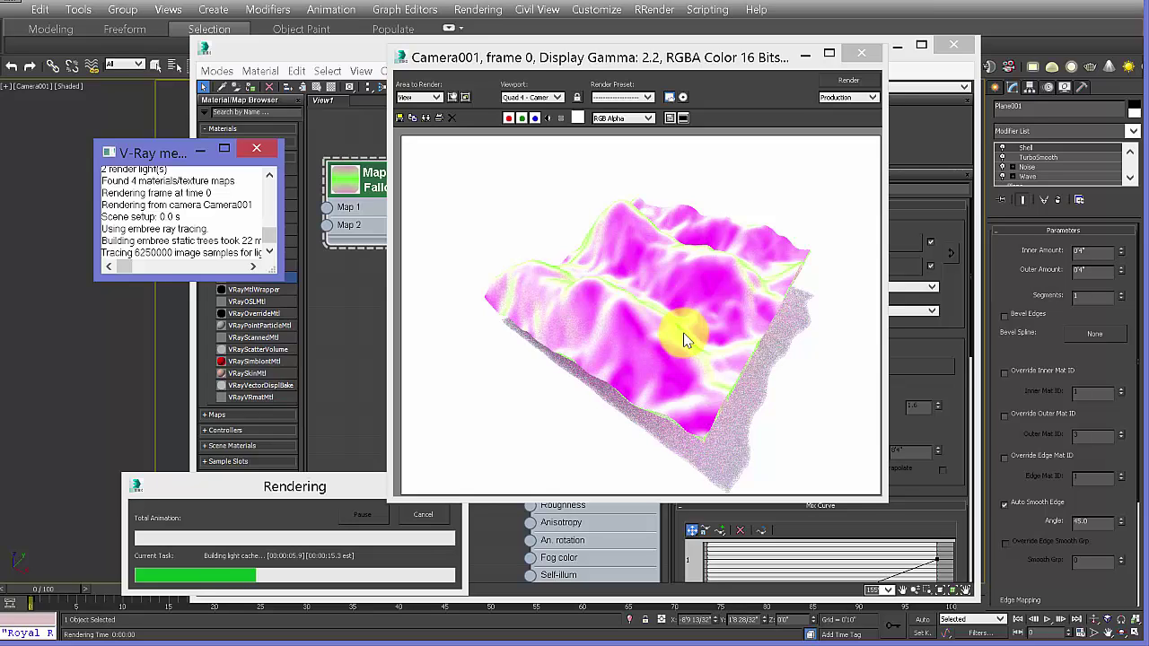
click(423, 518)
click(861, 53)
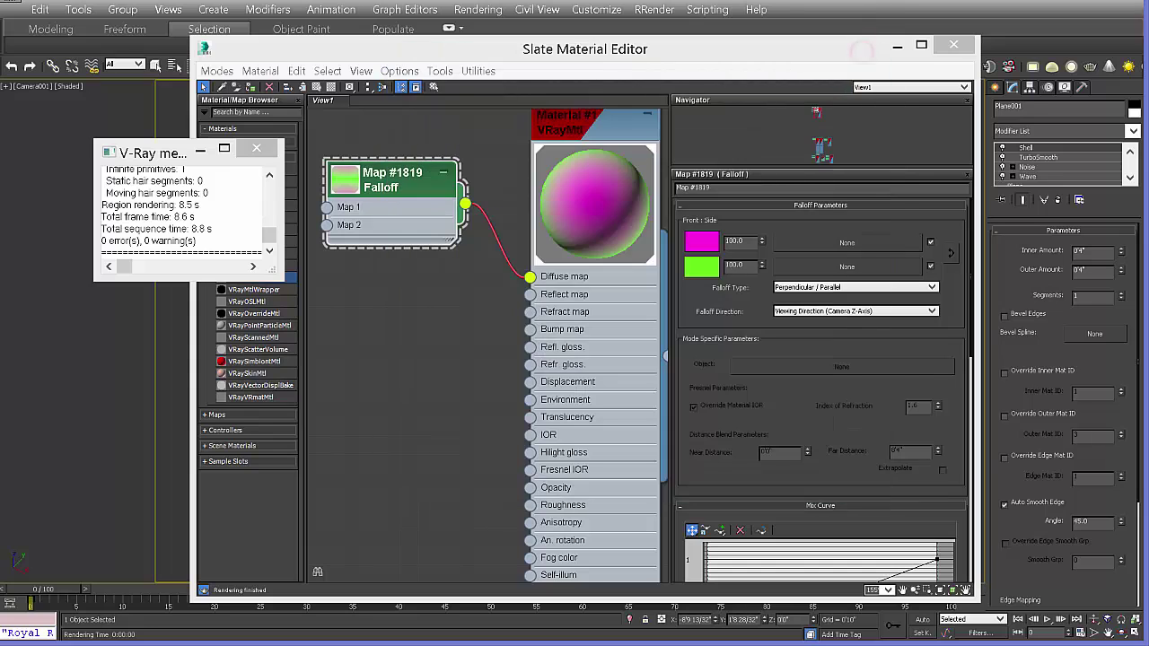
Widen the Slate Material Editor and move the Falloff node lower beside the material, leaving free space for more maps.
middle_drag(406, 309, 454, 355)
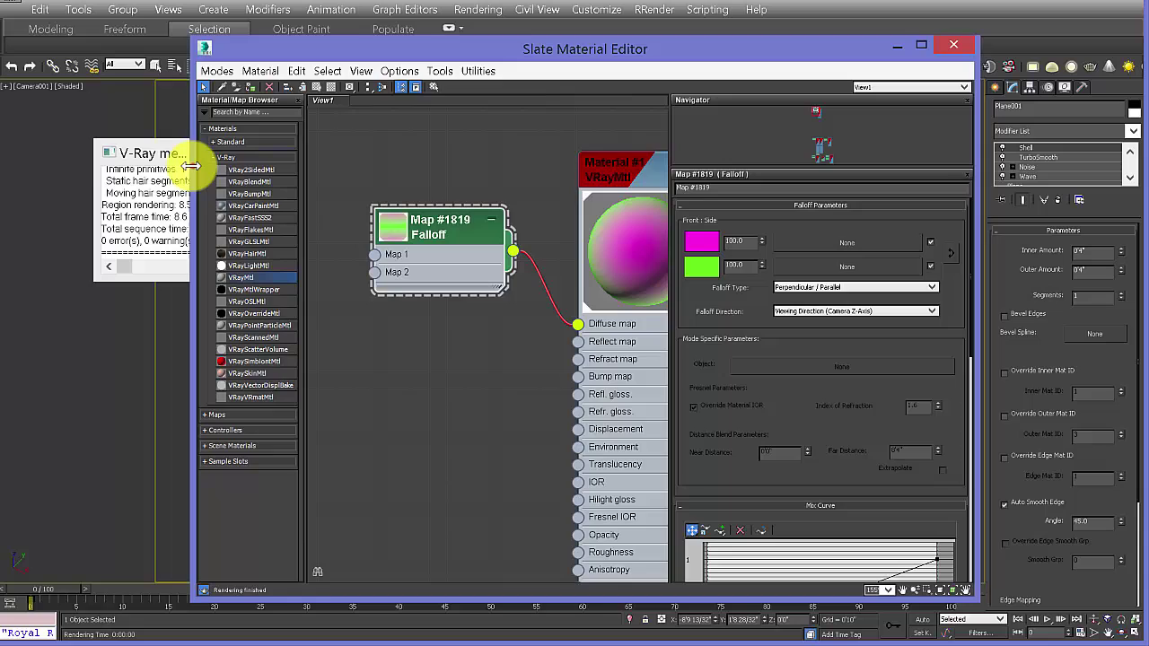
drag(191, 166, 31, 170)
middle_drag(440, 379, 566, 393)
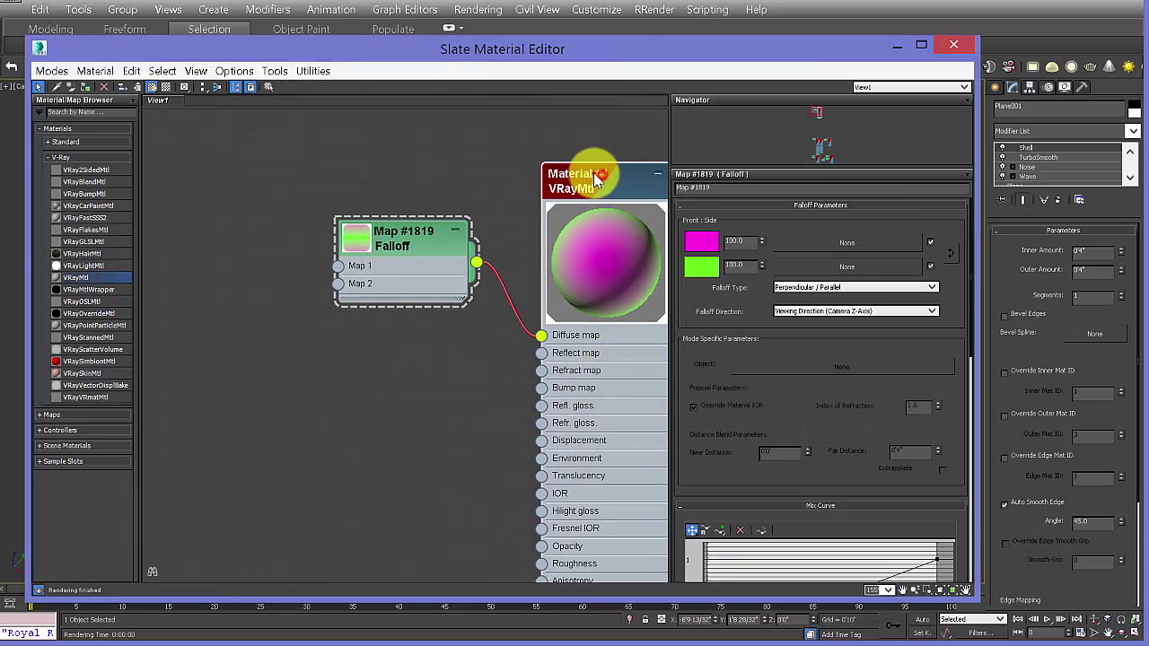
drag(418, 254, 436, 310)
middle_drag(493, 335, 452, 313)
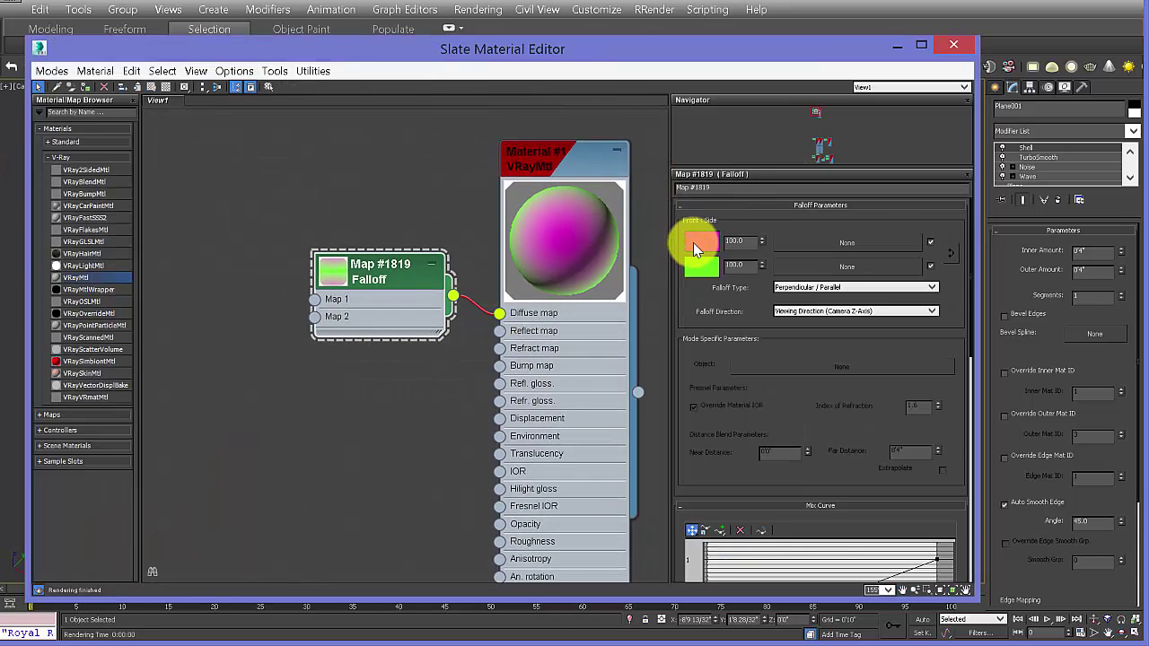
middle_drag(372, 363, 422, 311)
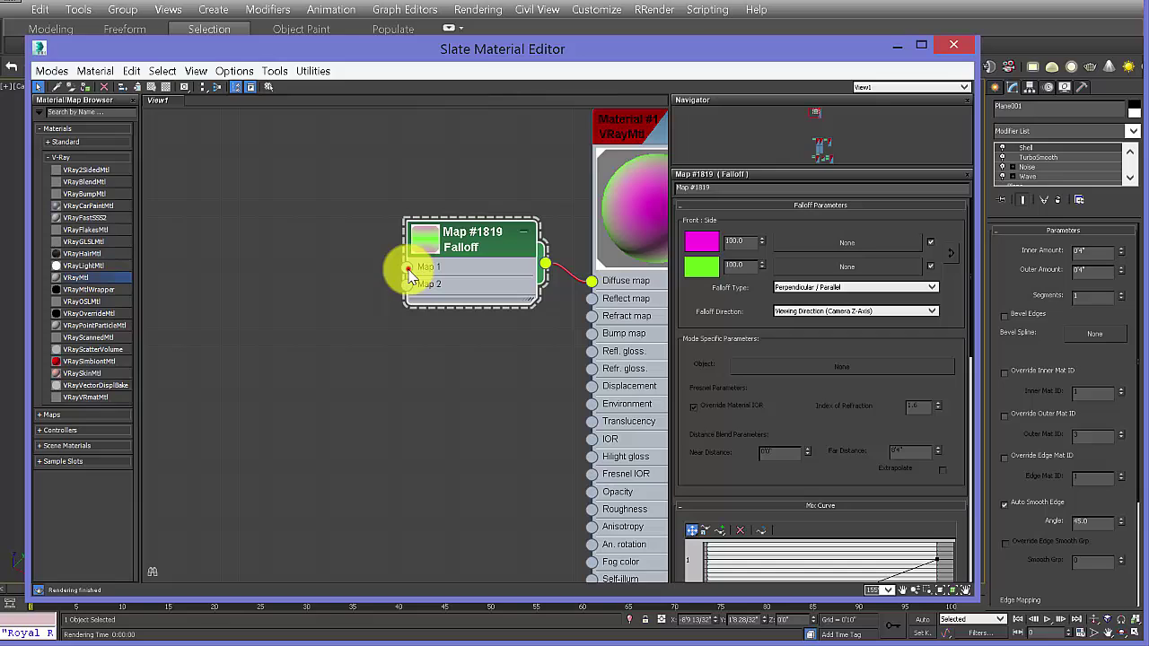
Connect a standard Noise map to the Falloff node's Map 1 input.
drag(409, 269, 278, 258)
mouse_move(315, 270)
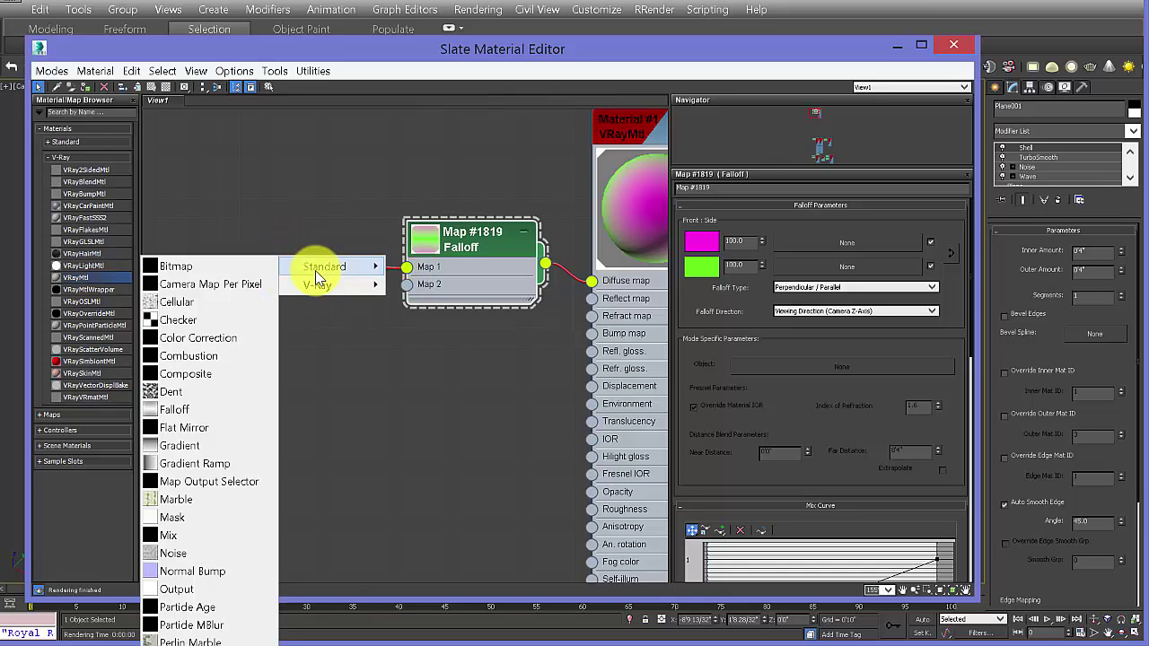
click(176, 560)
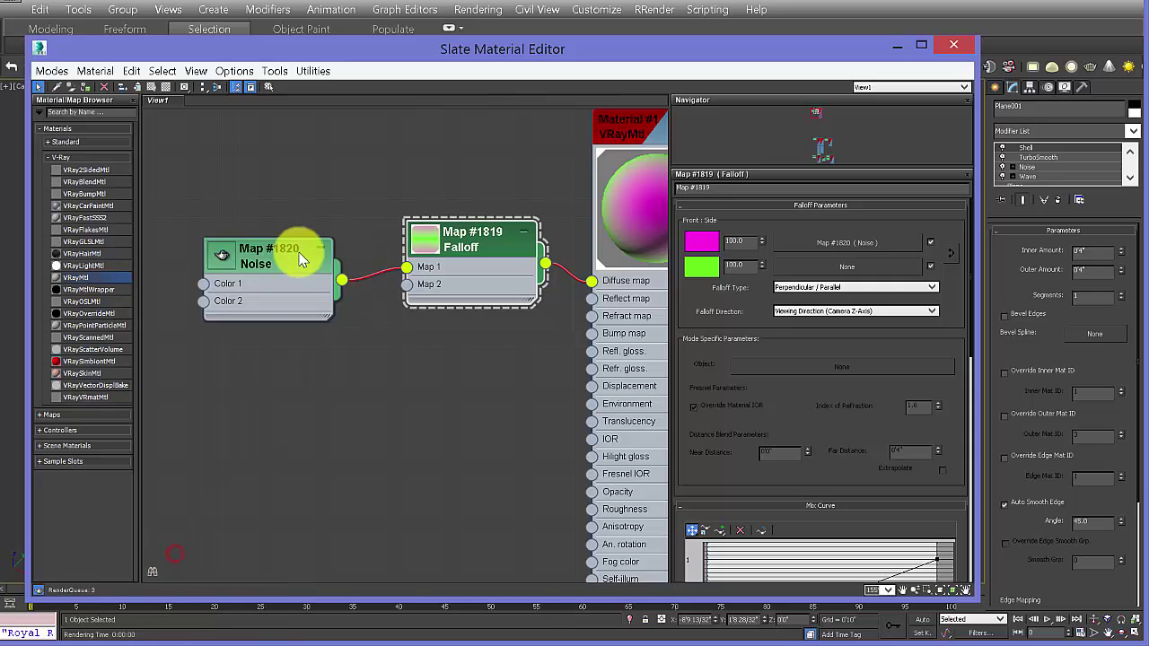
Set Color #1 of the Noise map feeding the Falloff to magenta.
double_click(296, 249)
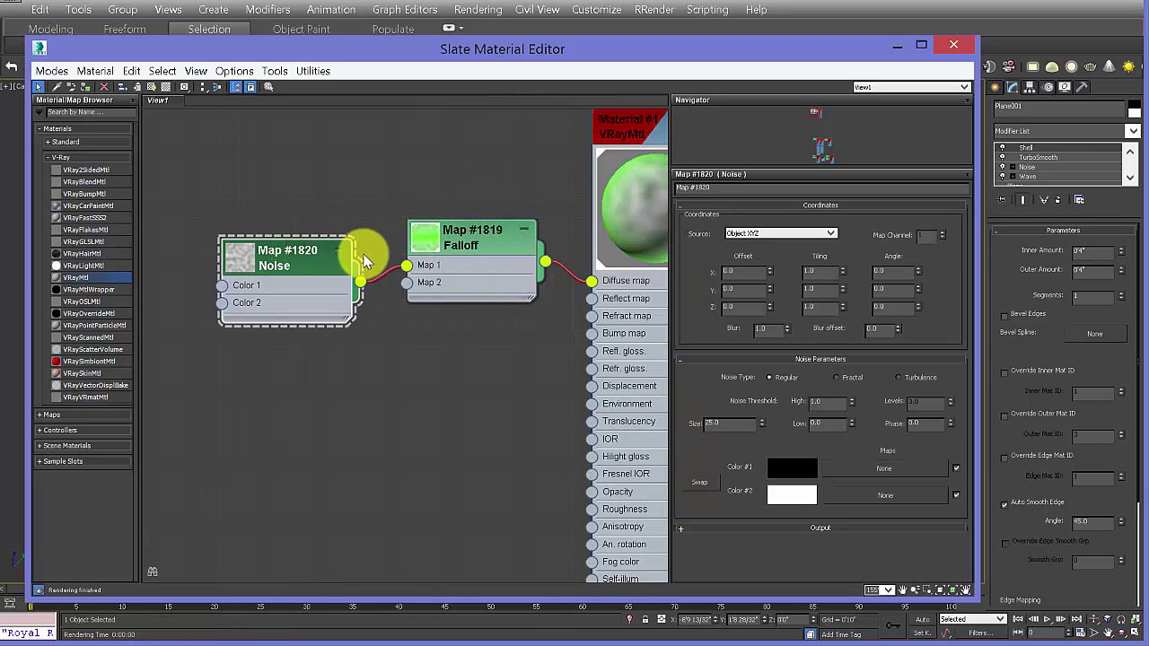
middle_drag(526, 359, 461, 346)
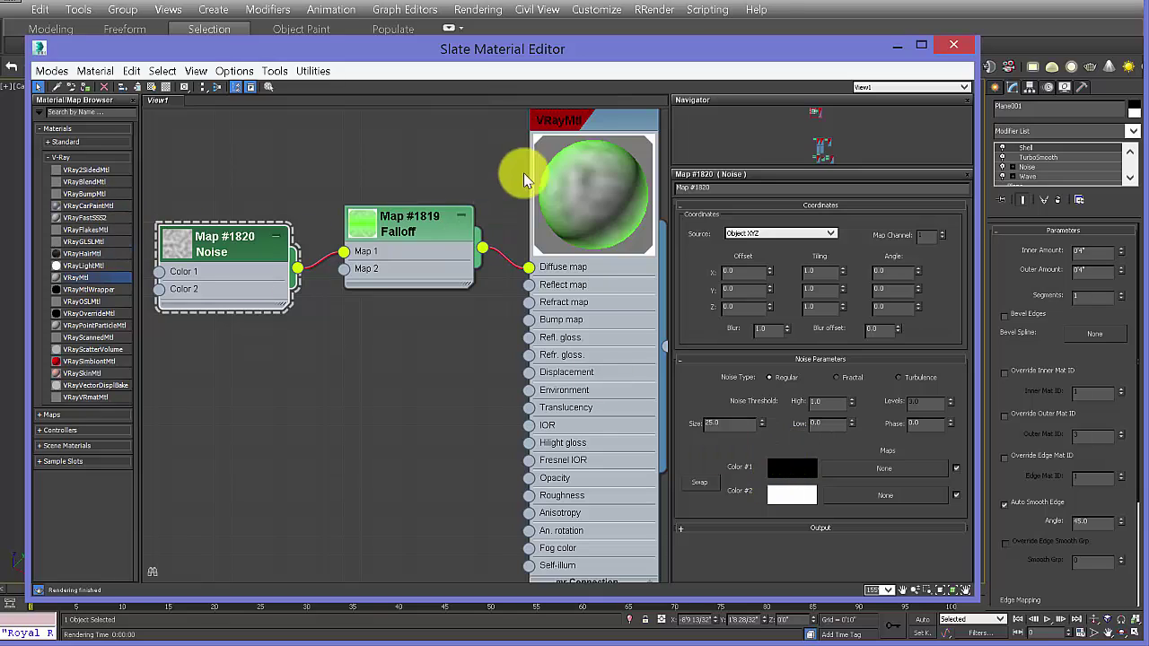
click(409, 232)
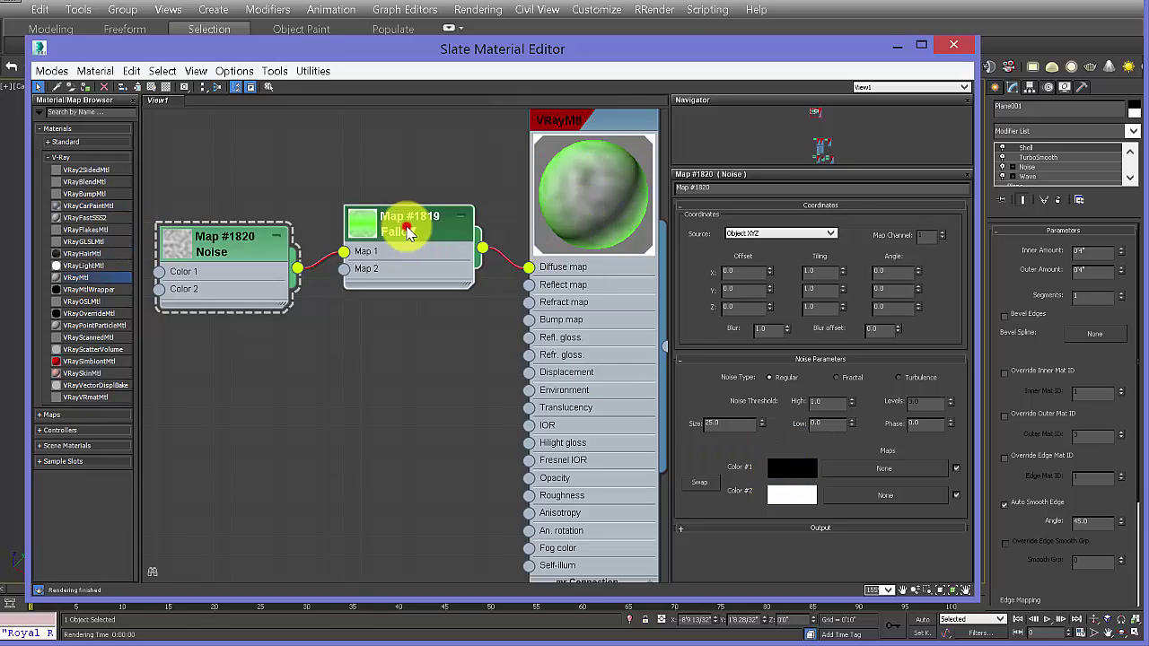
double_click(408, 231)
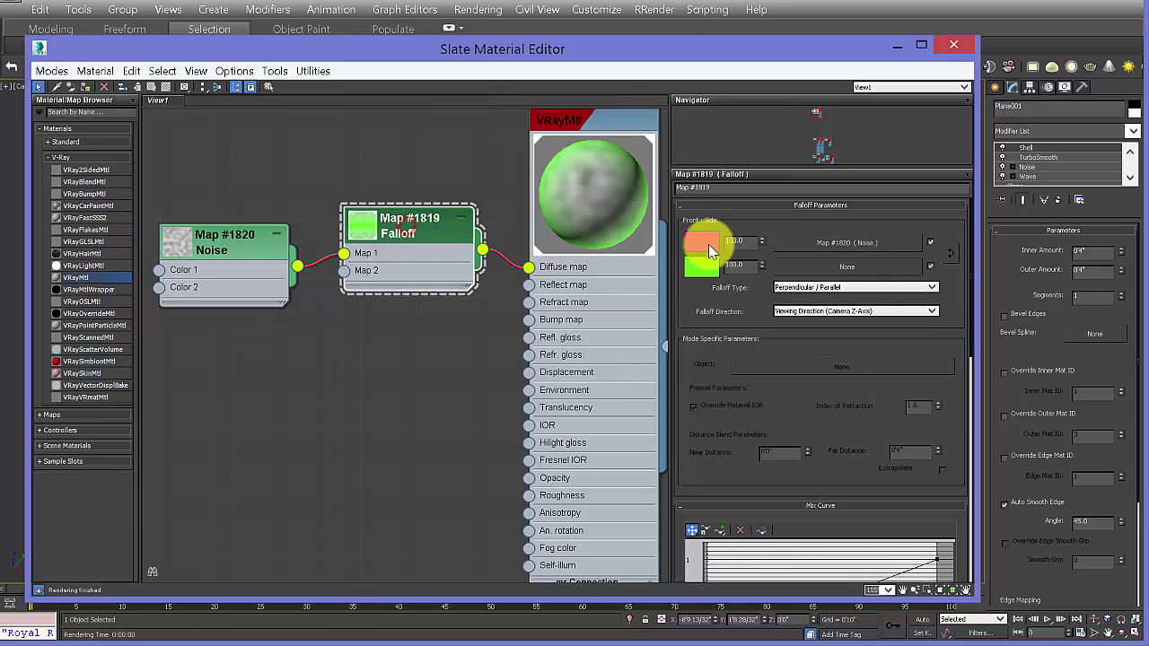
double_click(231, 242)
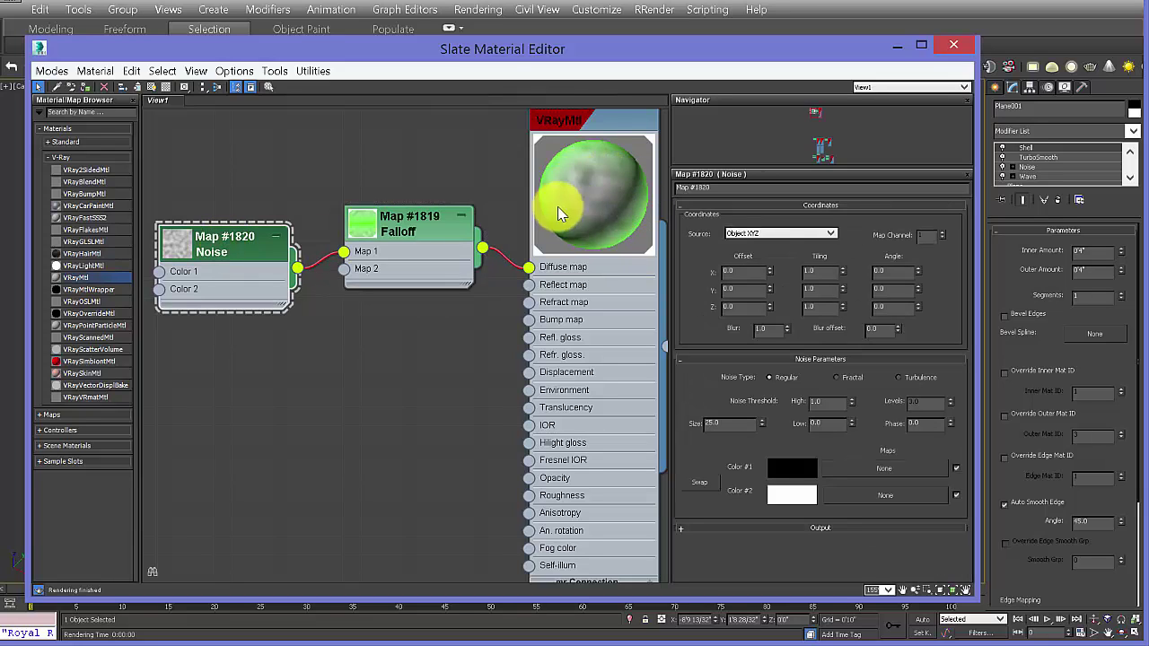
click(718, 452)
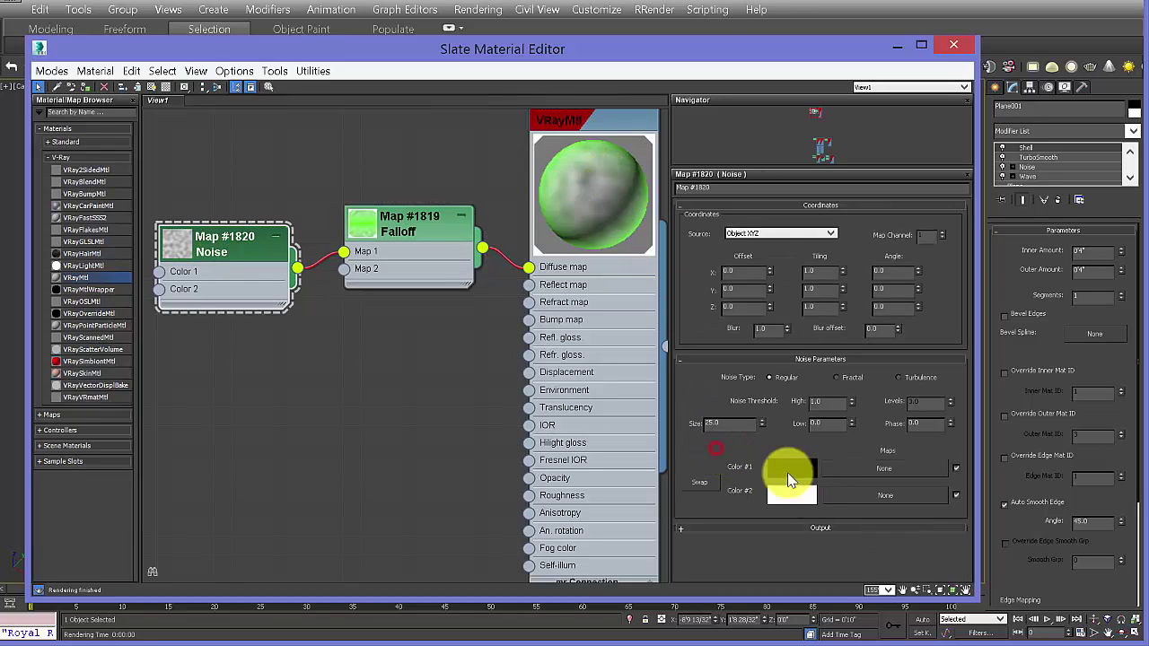
click(786, 470)
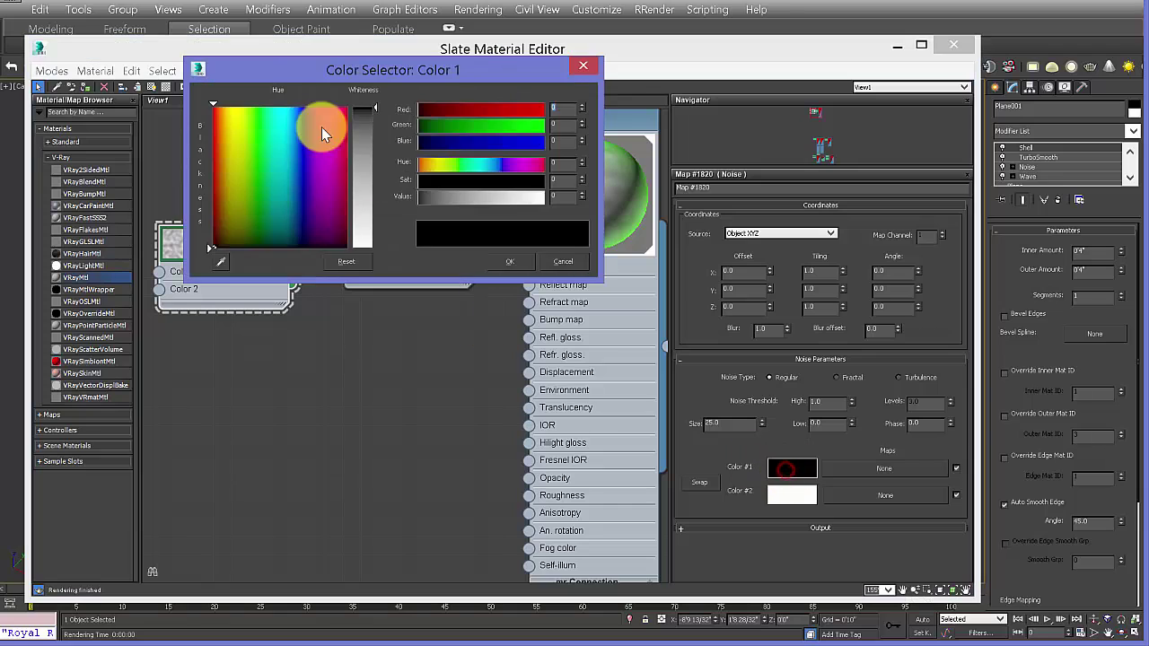
click(333, 116)
click(517, 262)
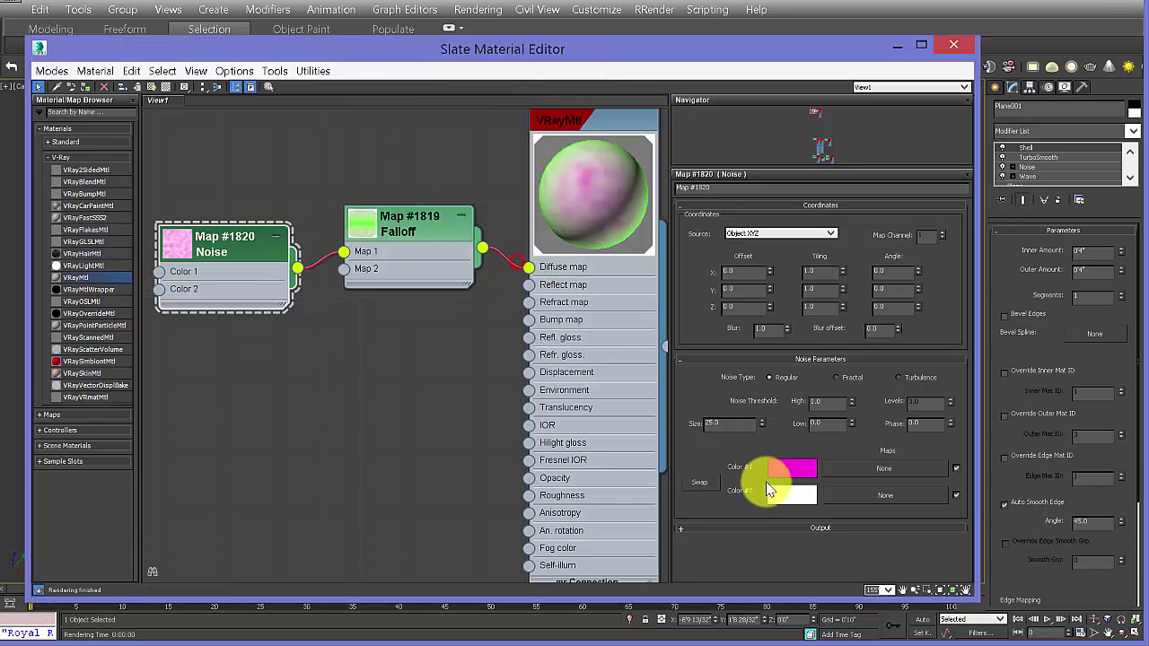
Set the Noise map's Color #2 to bright cyan.
click(784, 496)
drag(282, 133, 284, 105)
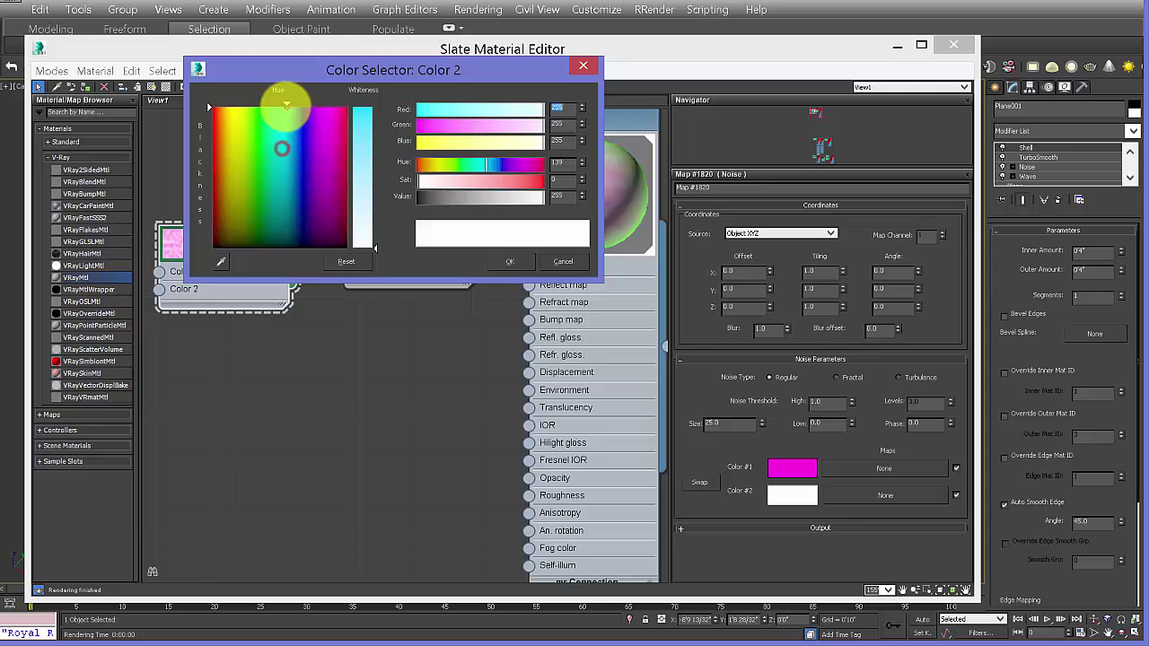
drag(370, 236, 375, 106)
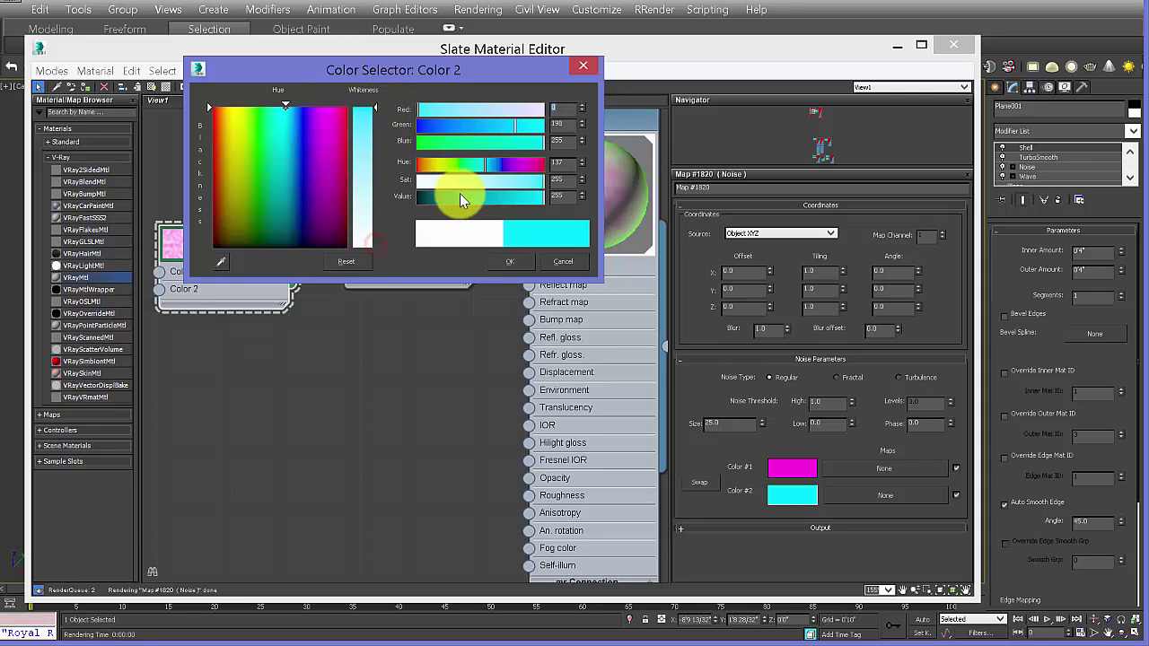
click(502, 261)
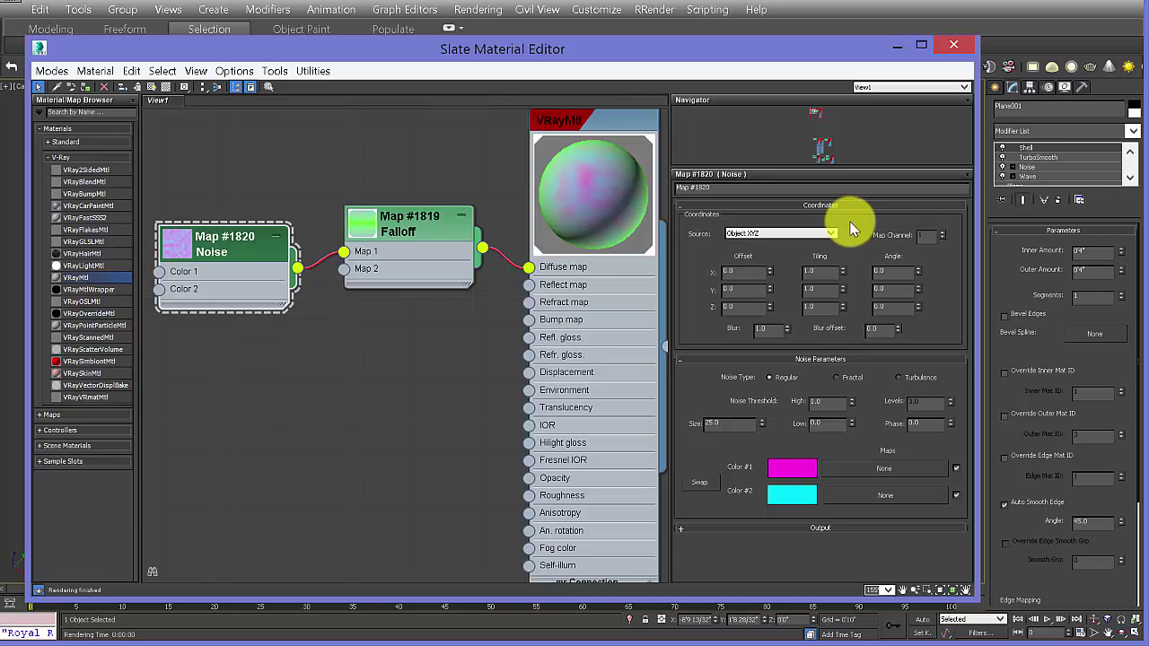
Switch the Noise map to Fractal type with a size of 10 and a high noise threshold of 0.7.
click(836, 377)
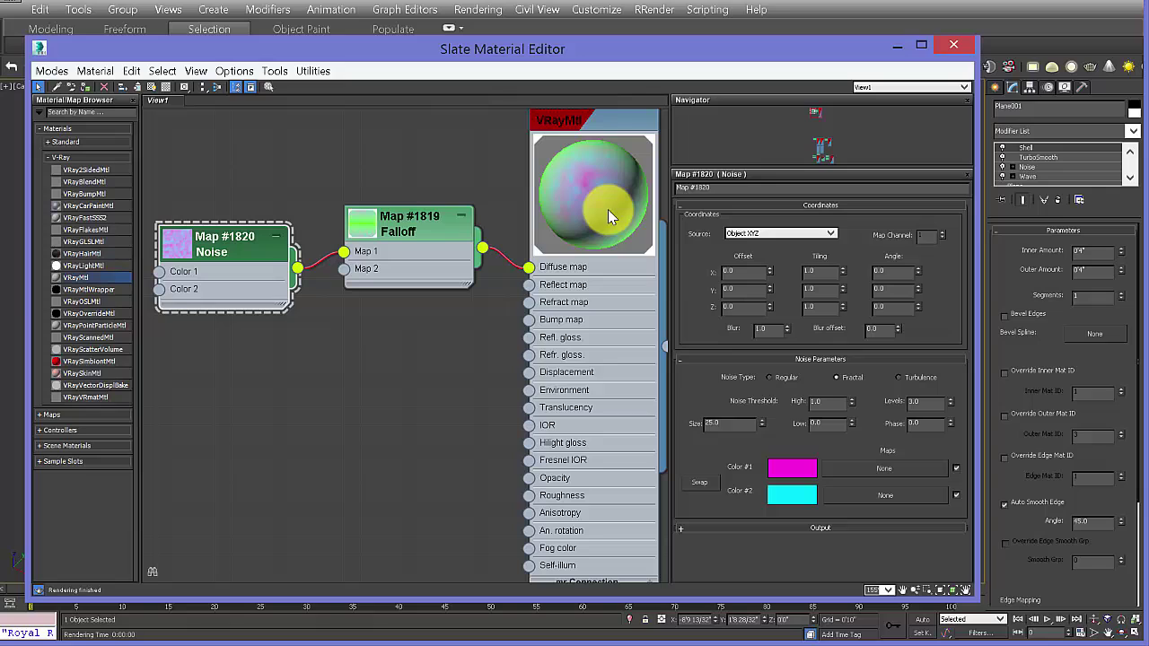
double_click(737, 424)
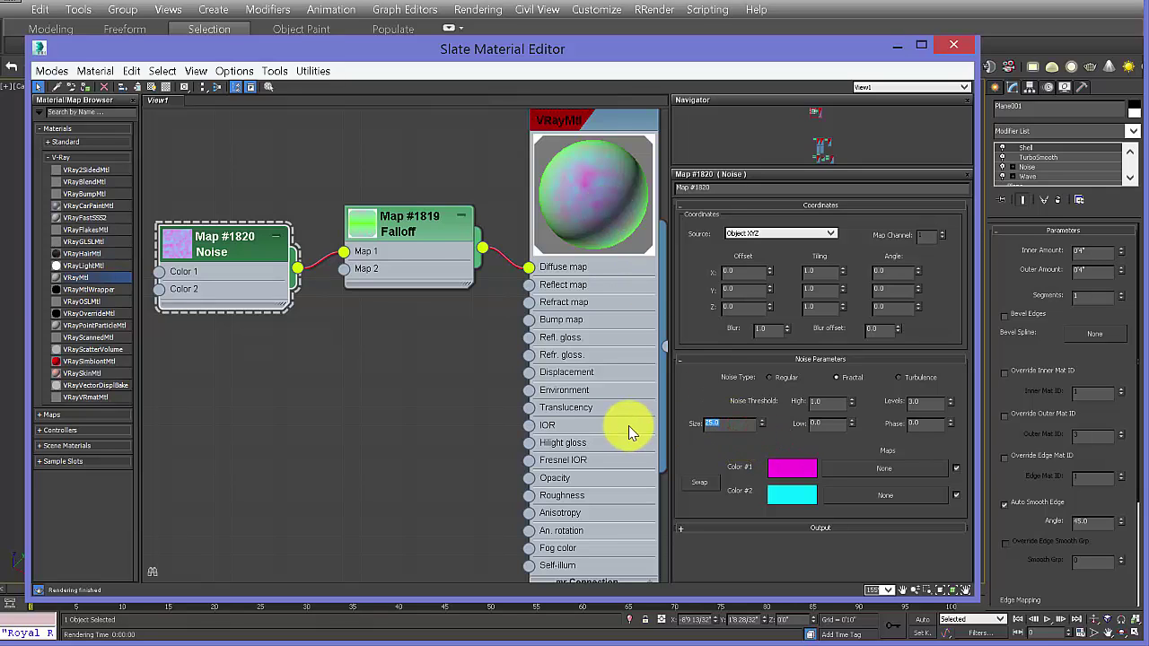
text(10)
key(Return)
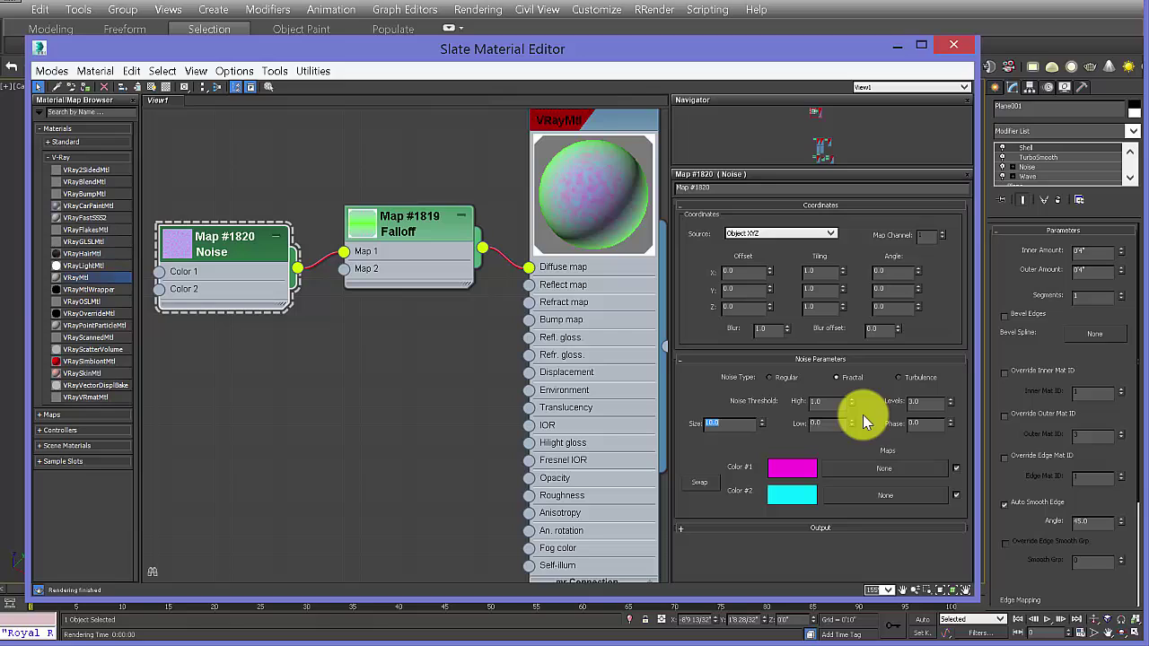
drag(834, 404, 810, 409)
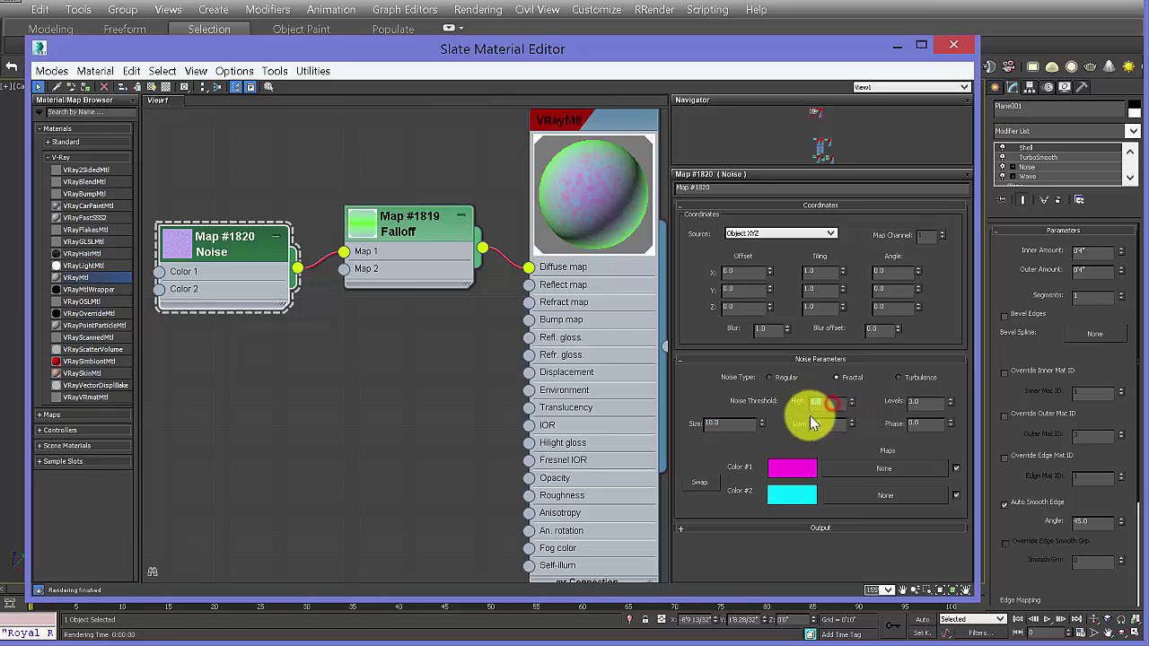
text(0.7)
key(Return)
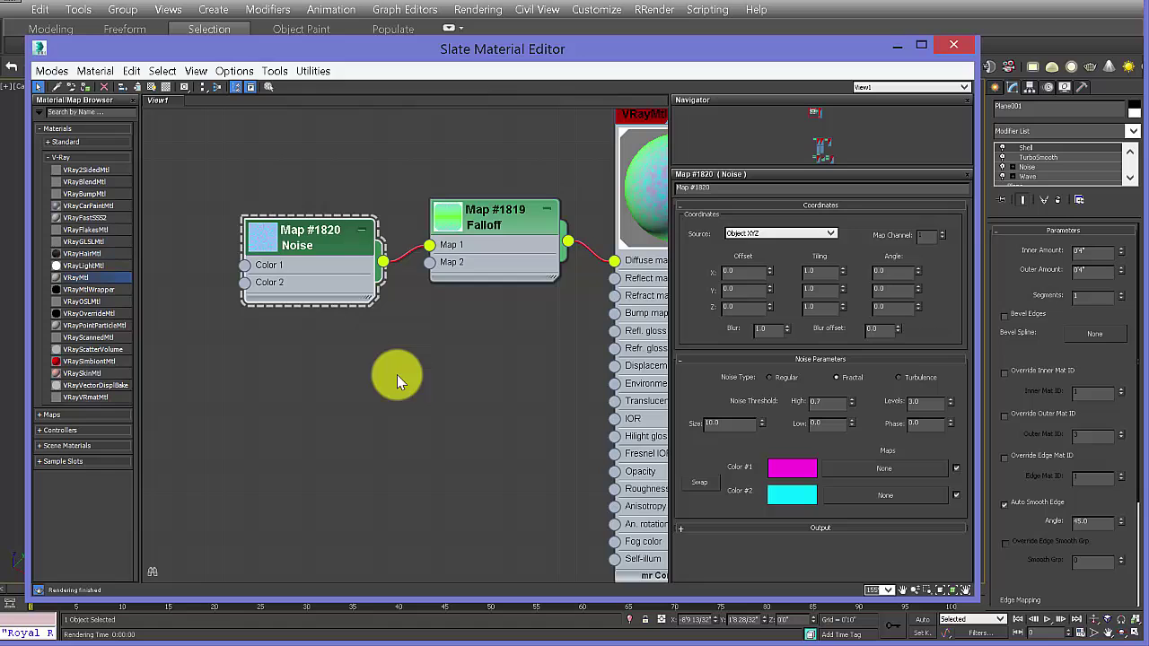
Connect a standard Checker map to the Falloff node's Map 2 input and place it beneath the Noise node.
drag(356, 243, 355, 226)
middle_drag(519, 386, 392, 365)
middle_drag(423, 277, 451, 301)
double_click(416, 227)
middle_drag(429, 340, 518, 363)
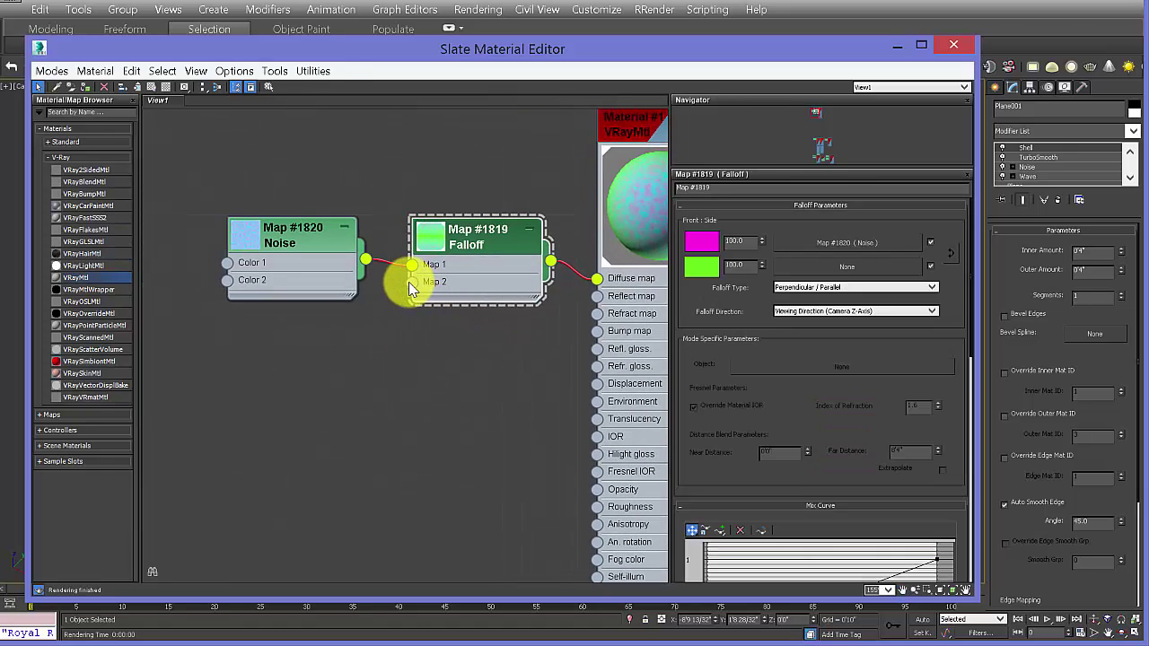
drag(410, 282, 319, 360)
mouse_move(370, 379)
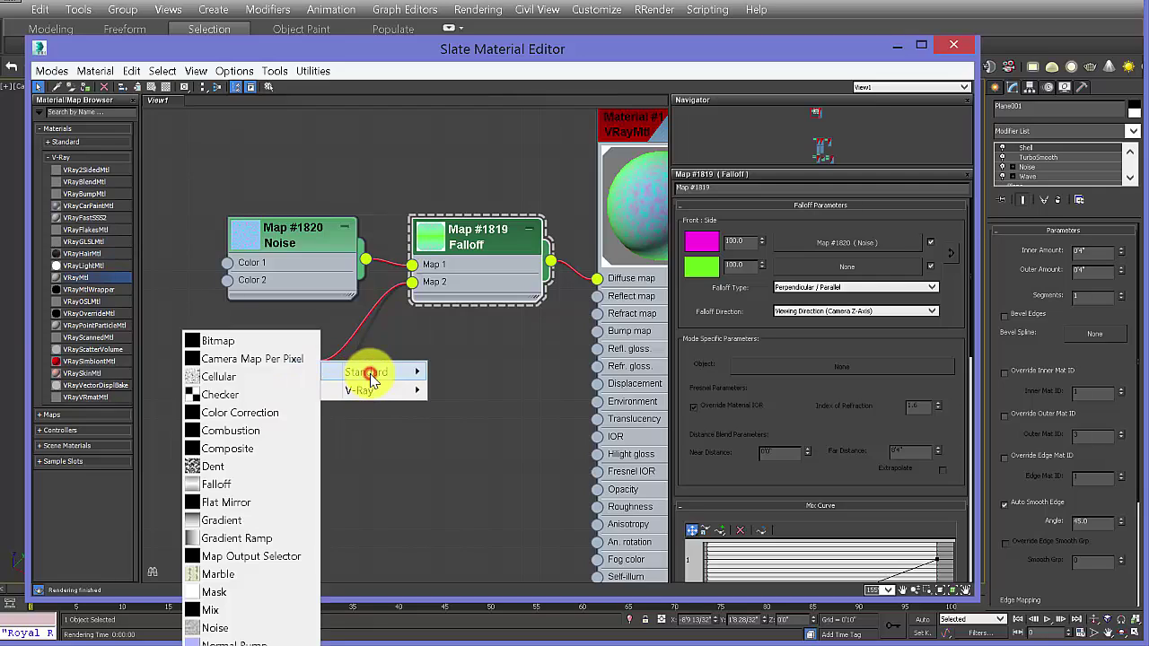
click(234, 396)
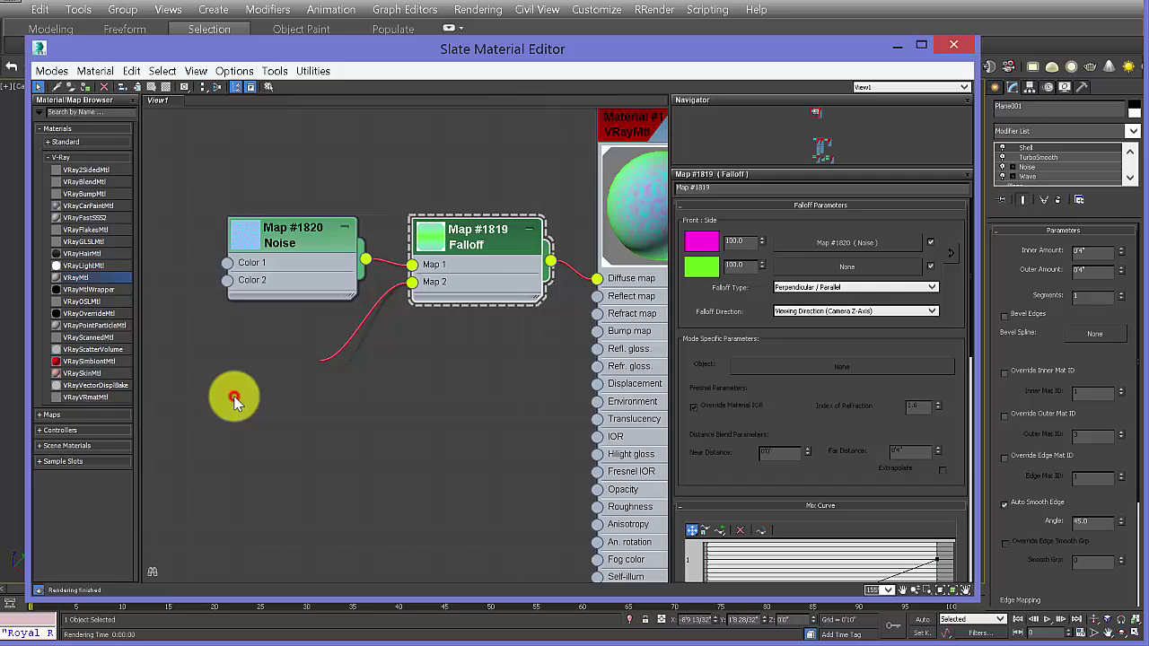
drag(300, 377, 283, 359)
middle_drag(400, 389, 344, 397)
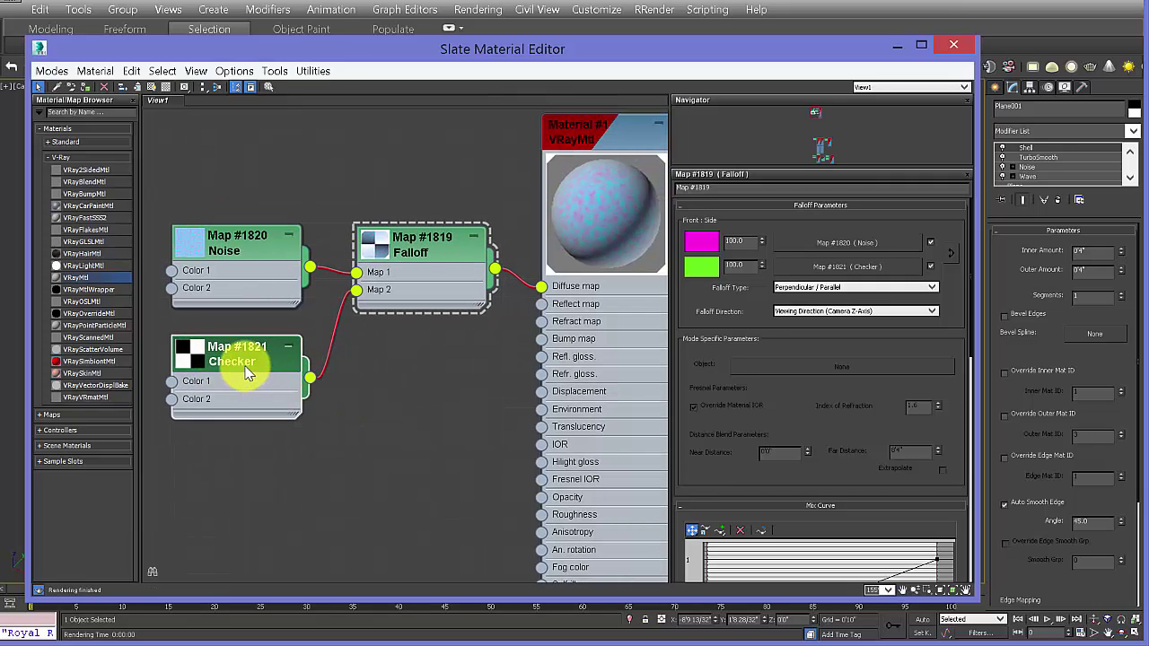
Set the Checker map's Color #1 to red.
double_click(241, 361)
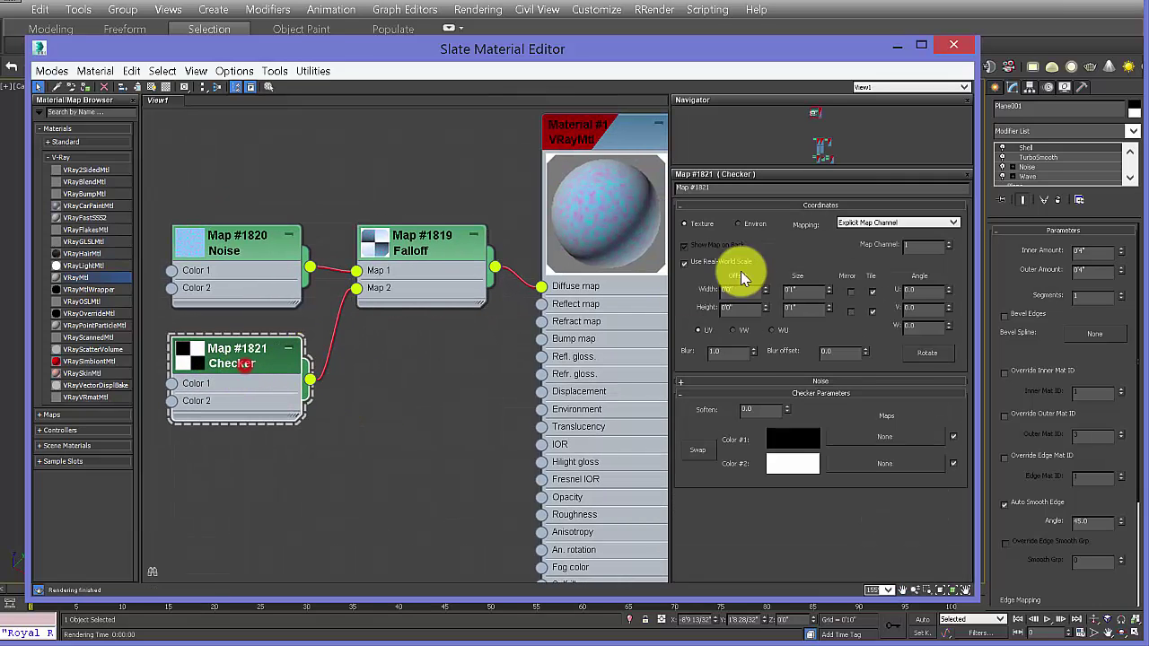
click(794, 439)
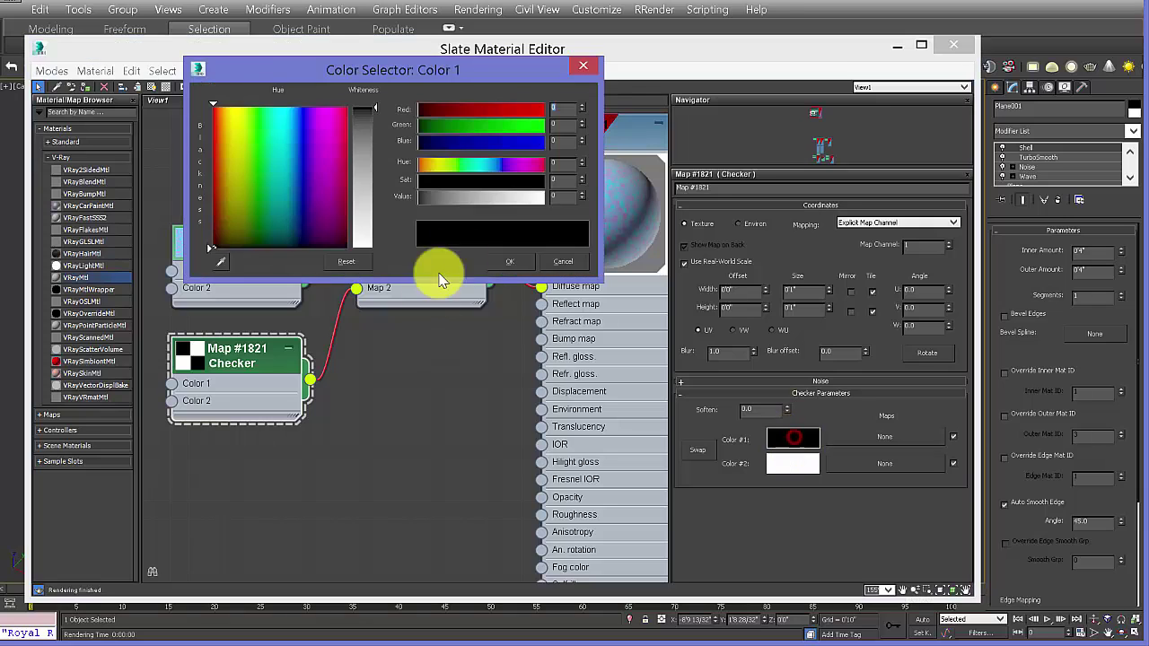
drag(473, 108, 544, 108)
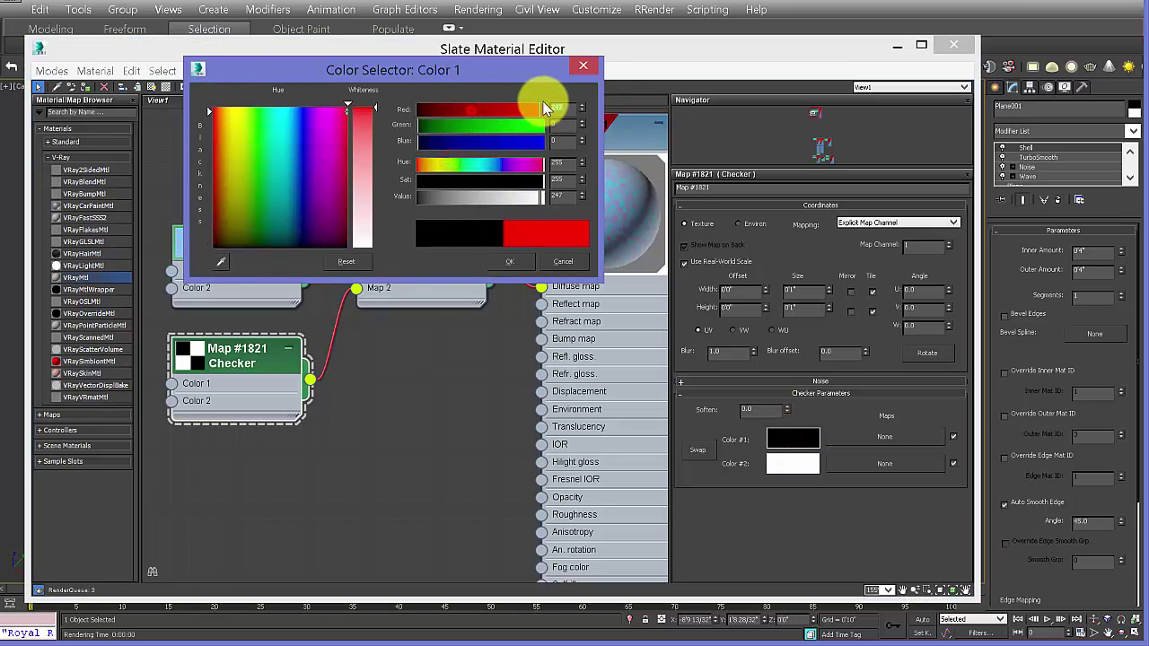
click(510, 261)
Set the Checker map's Color #2 to yellow.
click(794, 463)
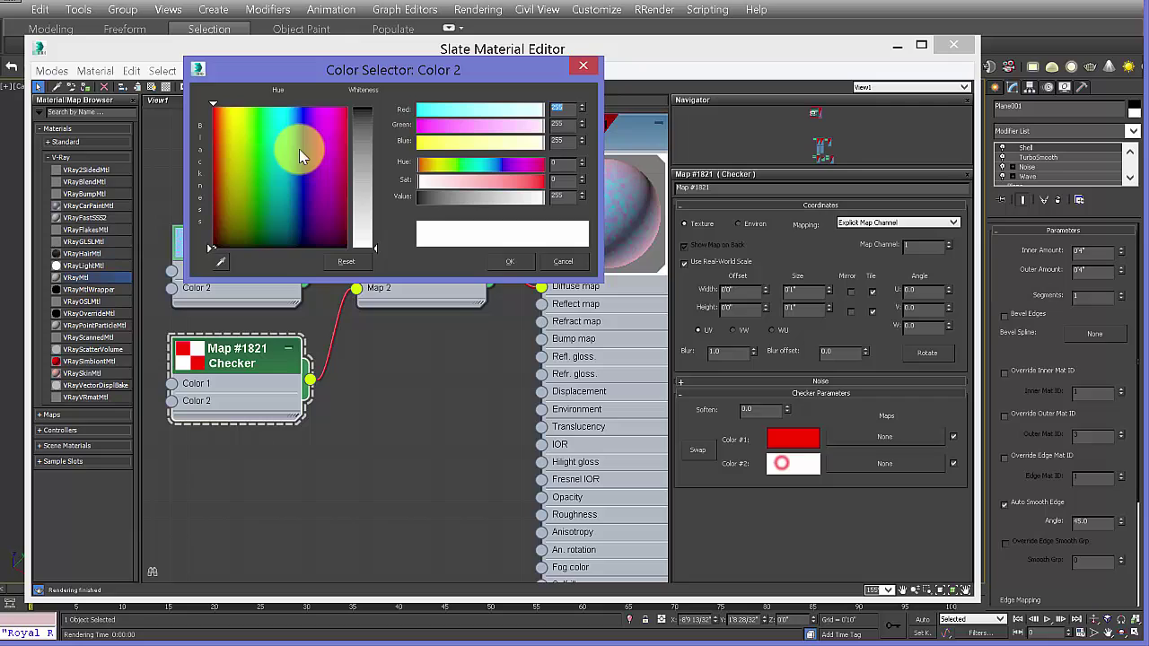
drag(299, 149, 235, 106)
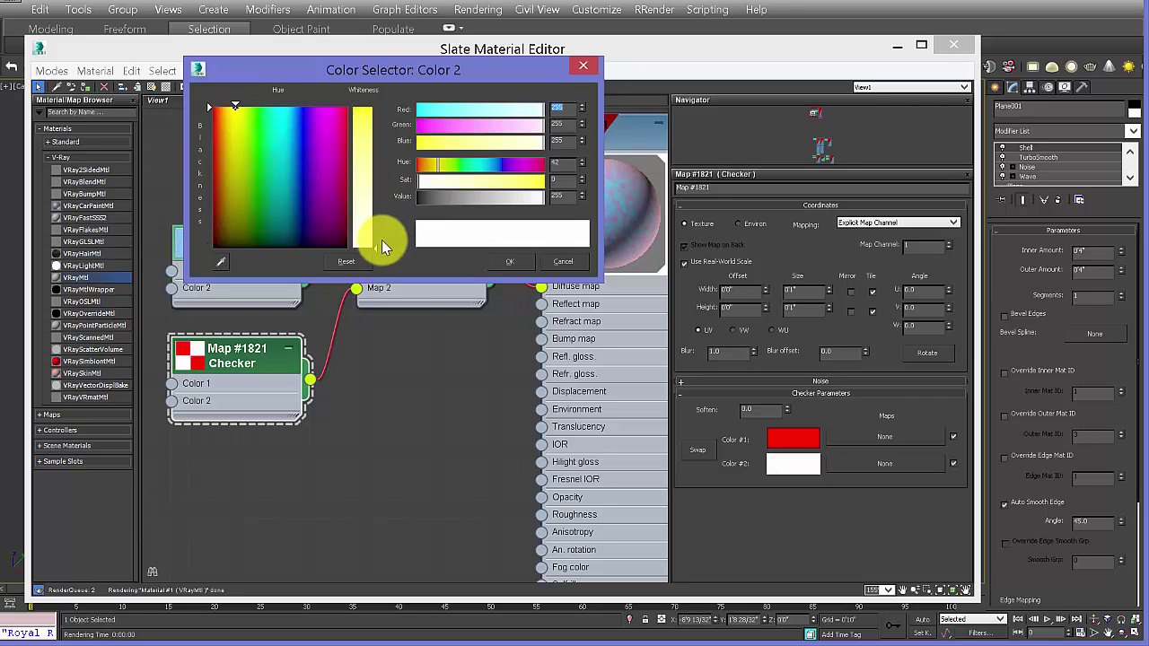
drag(375, 246, 368, 104)
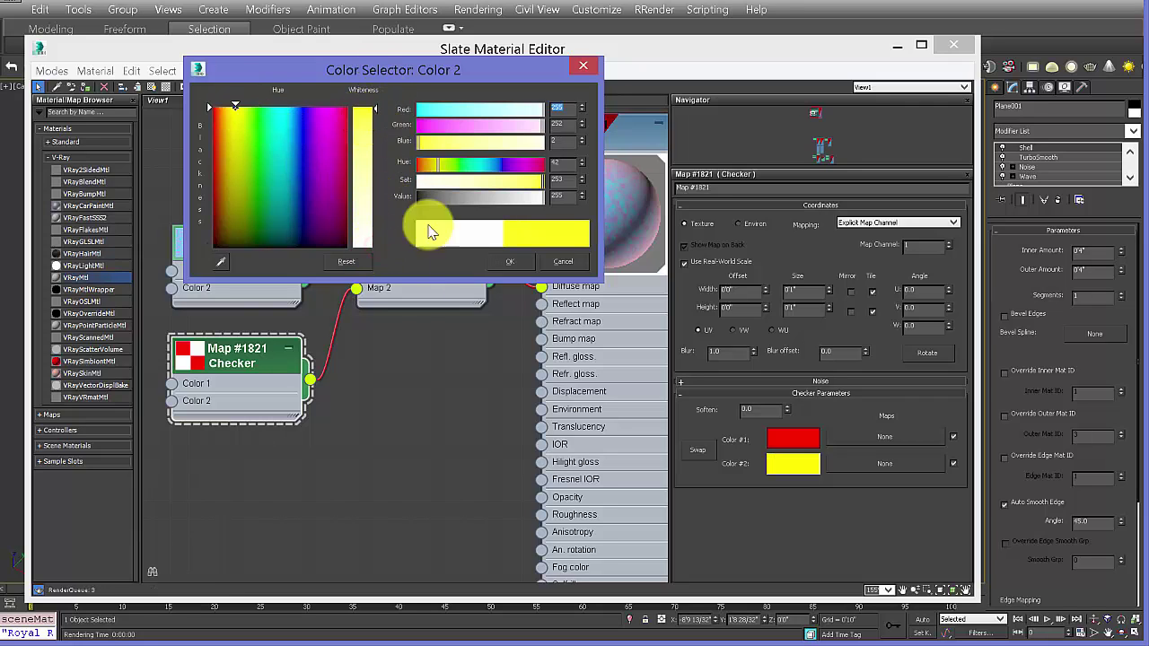
click(511, 263)
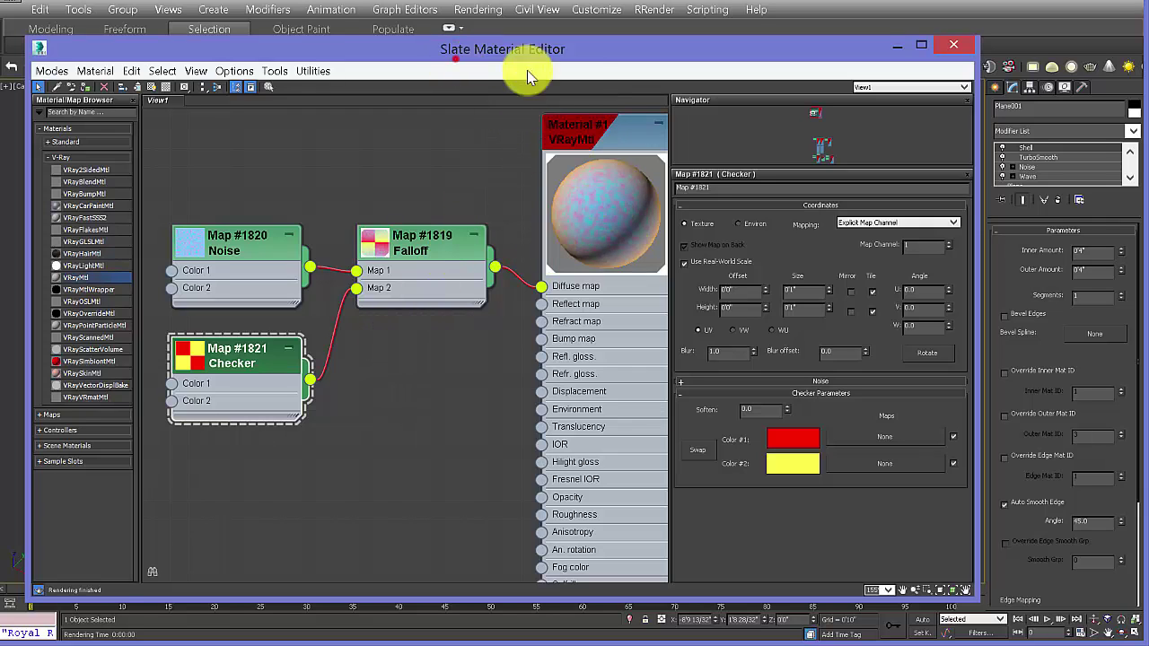
Test-render the Camera001 view to examine the noise and checker colors on the terrain, cancel the render and minimize its window.
drag(546, 56, 638, 65)
key(shift+q)
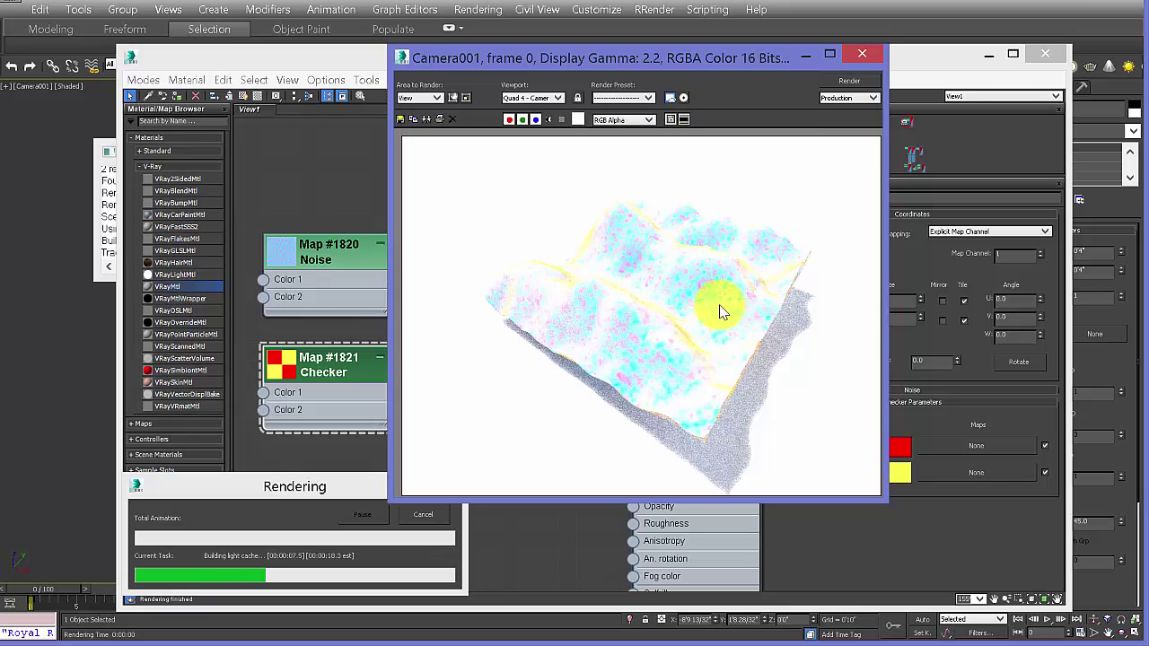
click(422, 517)
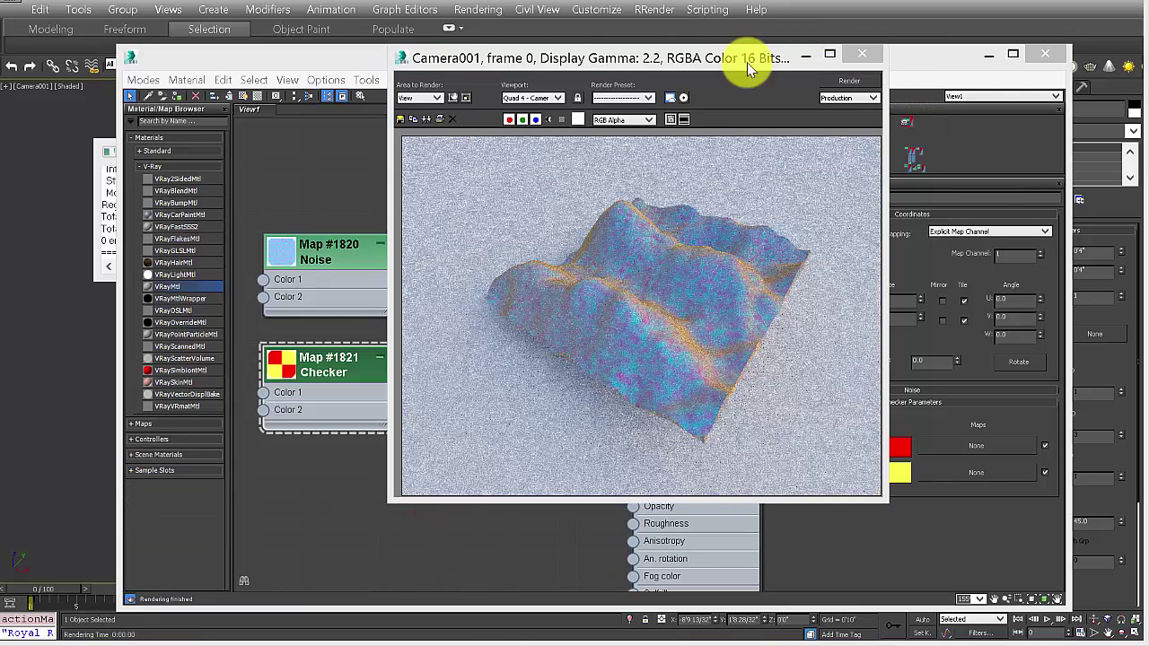
click(808, 60)
Minimize the Slate Material Editor and delete the light above the terrain.
click(990, 56)
click(499, 133)
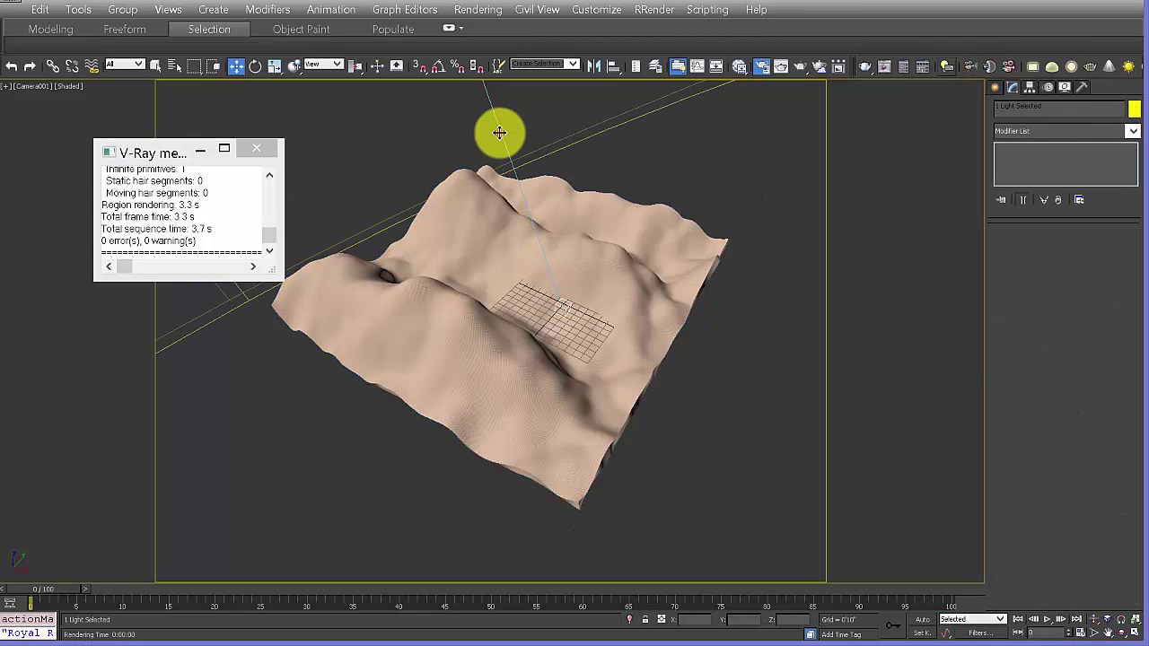
key(Delete)
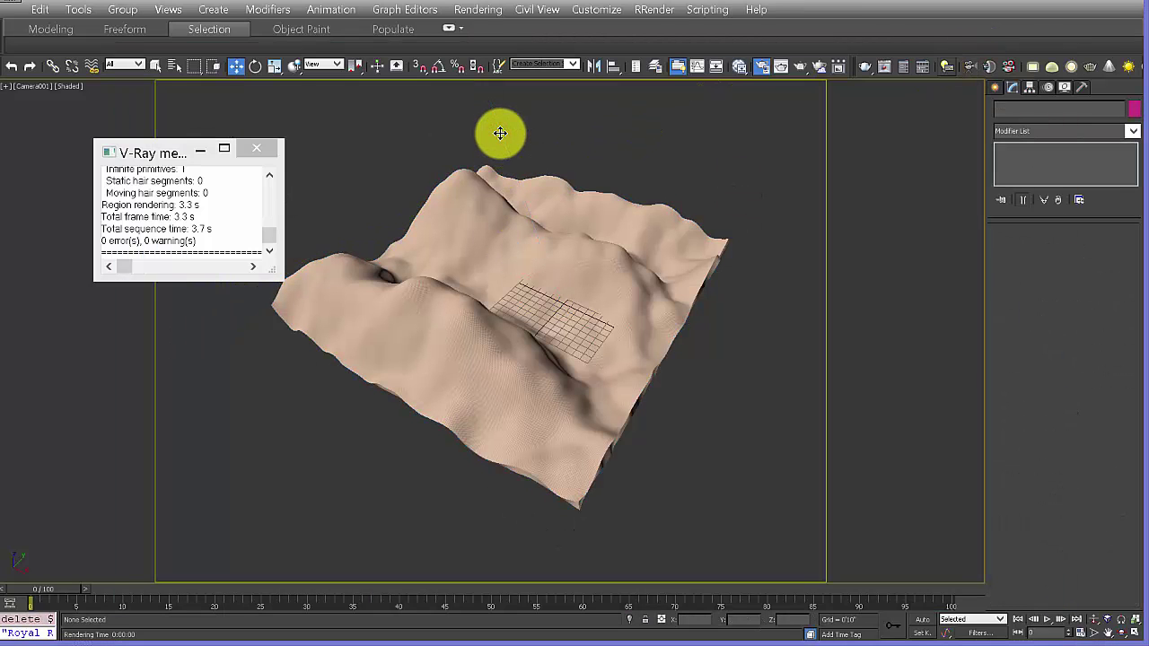
Test-render the Camera001 view again to examine the terrain lighting, cancel the render and return to the Slate Material Editor.
click(478, 11)
click(490, 24)
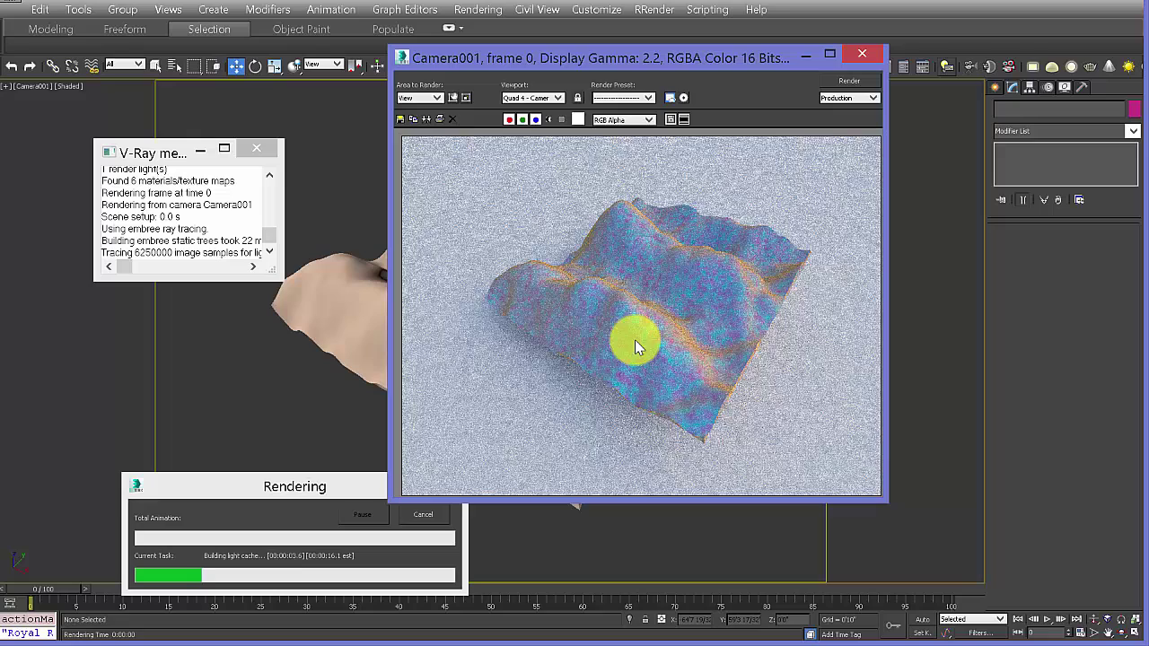
click(425, 517)
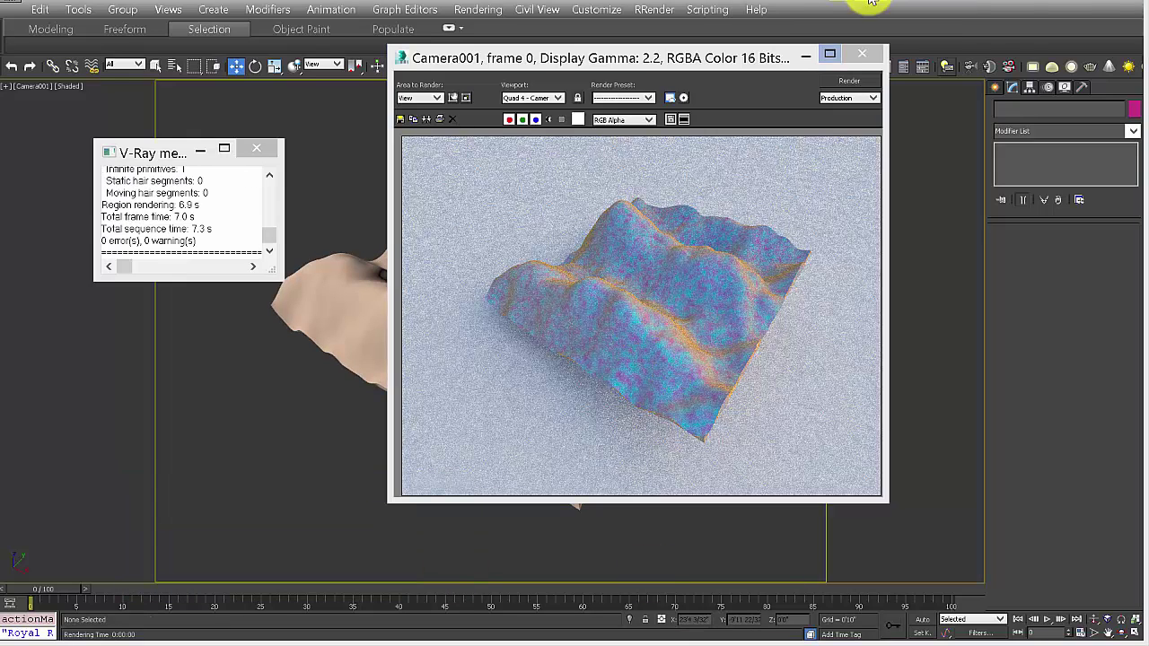
click(804, 58)
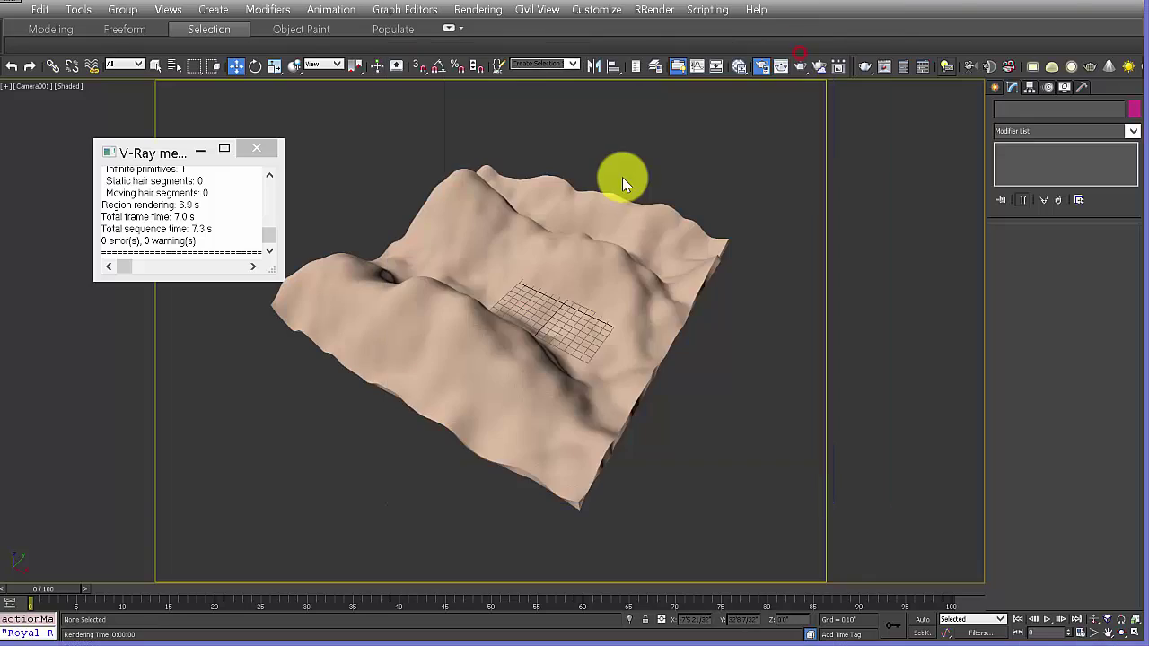
key(m)
middle_drag(481, 348, 470, 324)
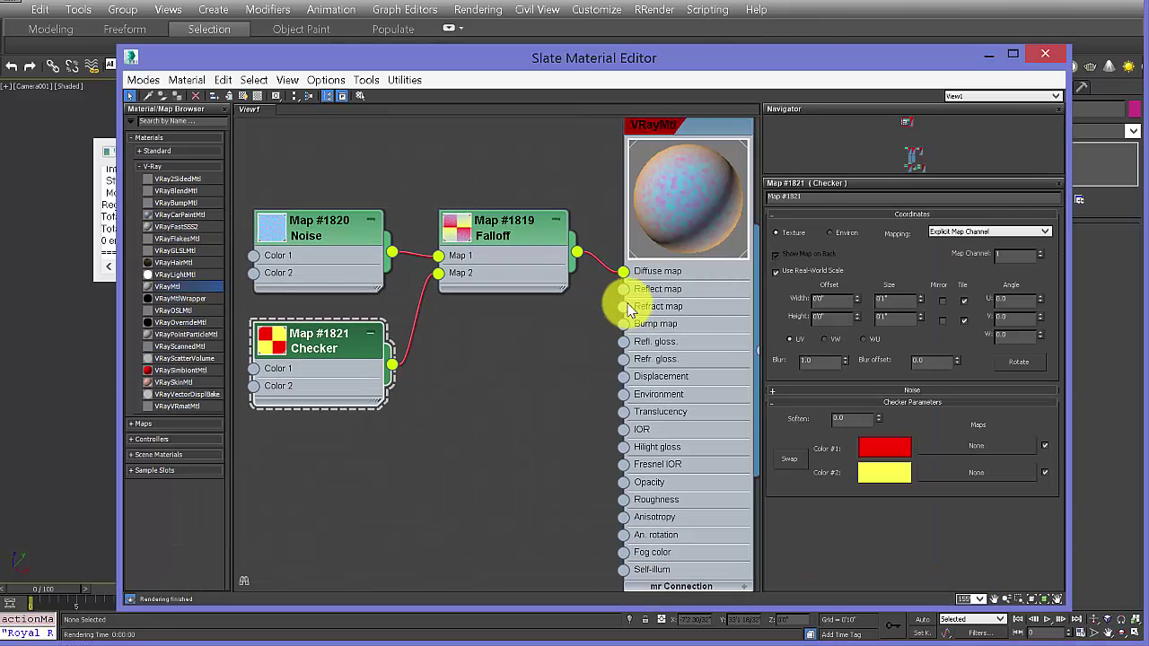
Connect a standard Cellular map to the VRayMtl's Opacity slot and open the Cellular map's parameters.
middle_drag(579, 473, 558, 397)
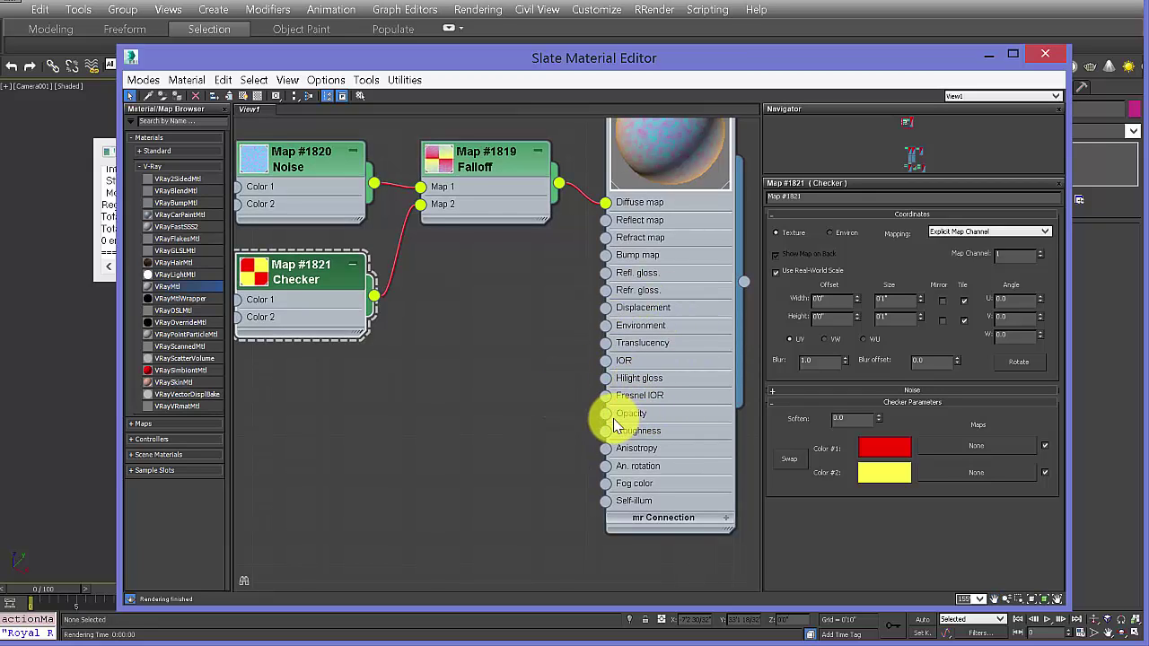
drag(607, 413, 440, 387)
mouse_move(461, 397)
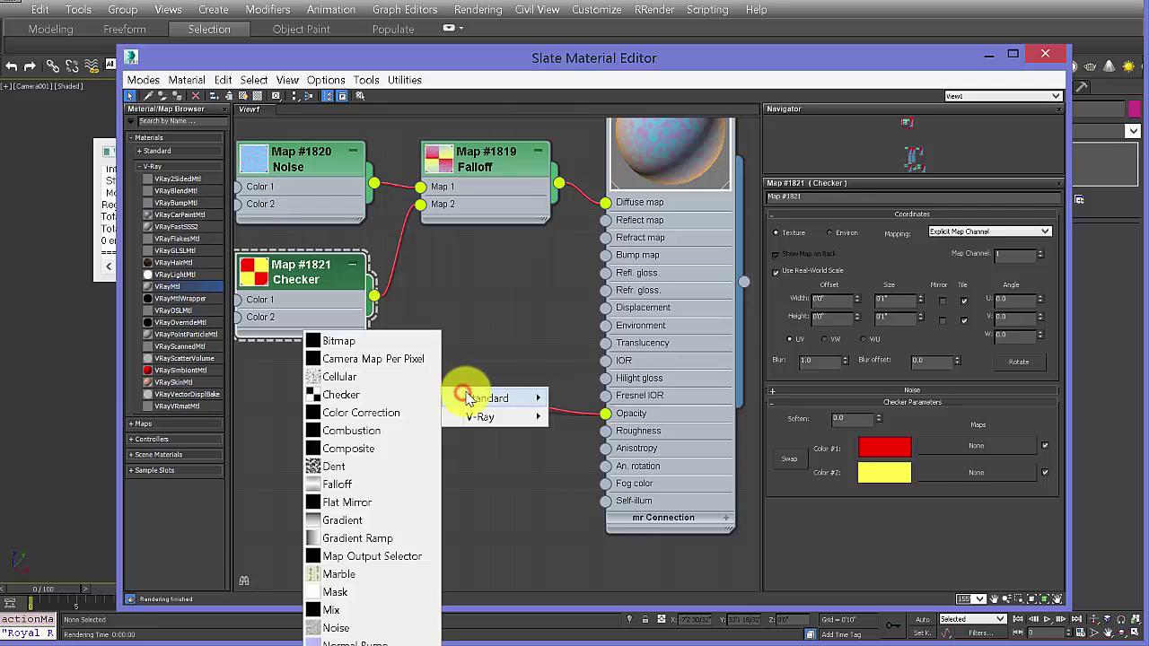
mouse_move(393, 401)
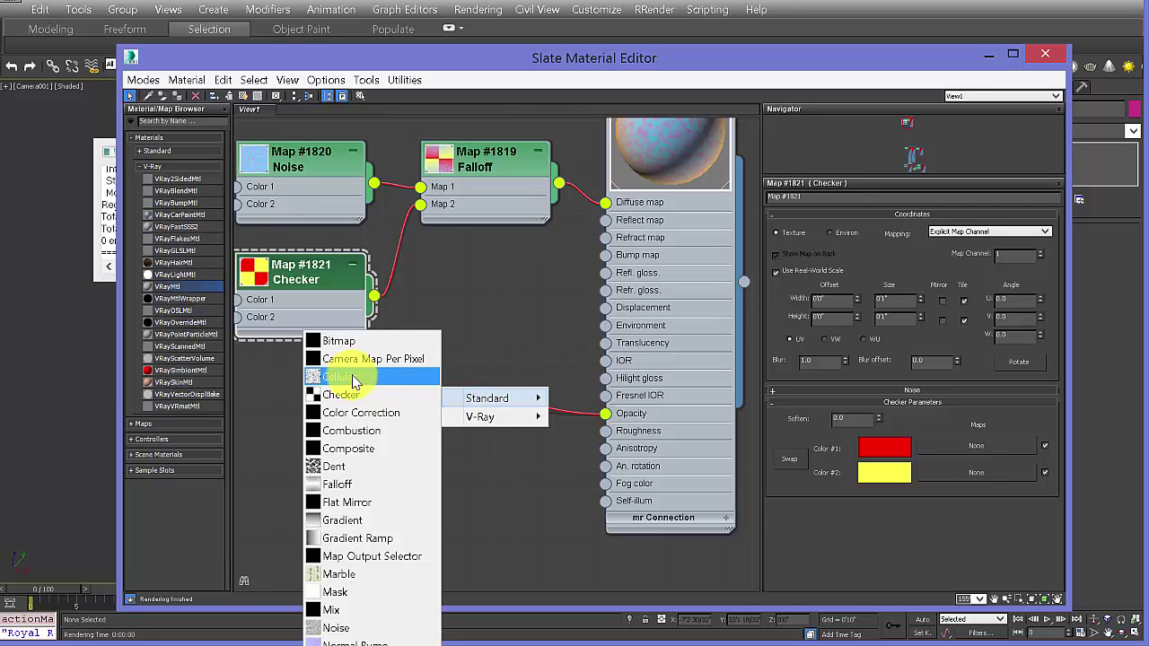
click(346, 379)
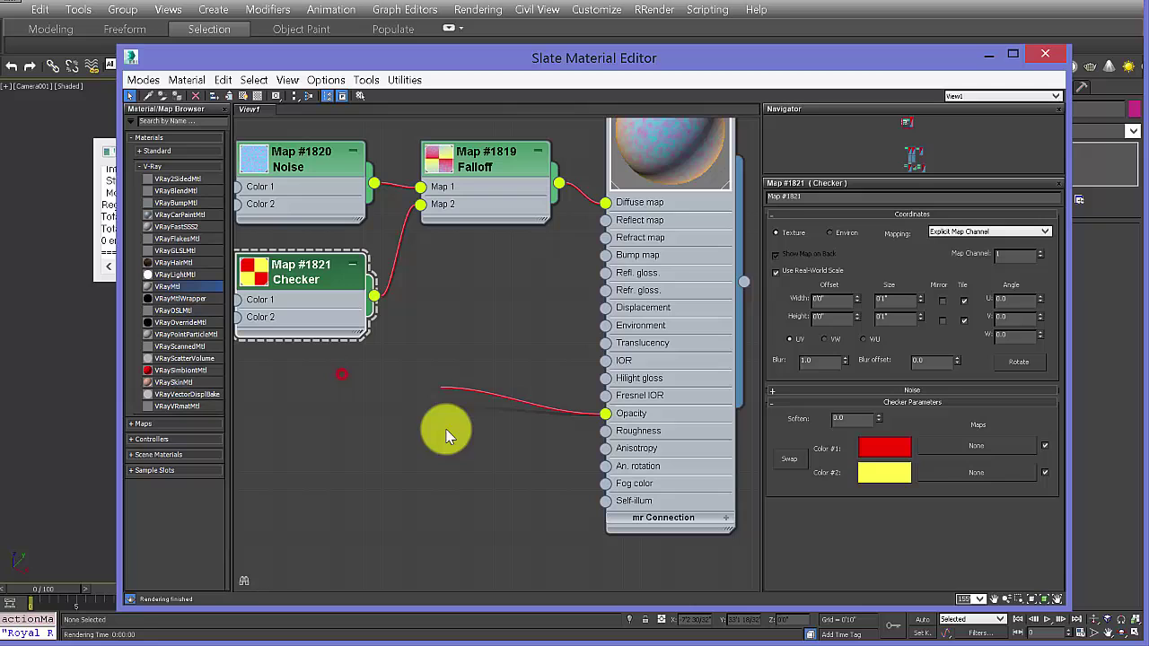
drag(437, 395, 452, 398)
middle_drag(452, 398, 361, 518)
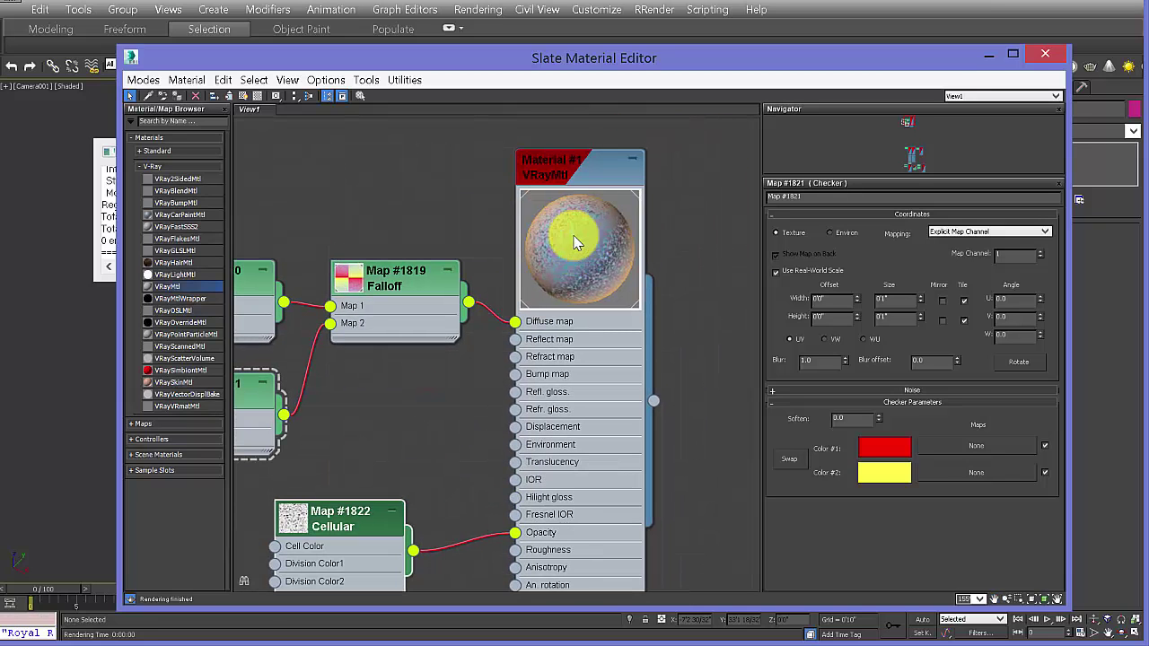
middle_drag(449, 375, 496, 293)
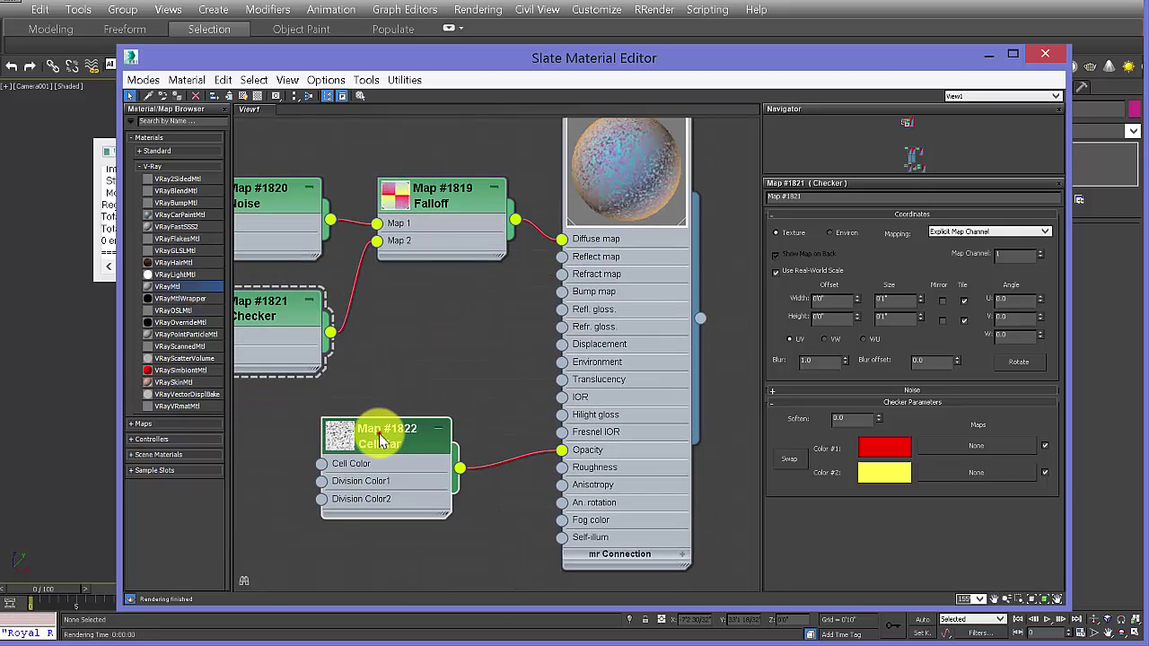
double_click(380, 439)
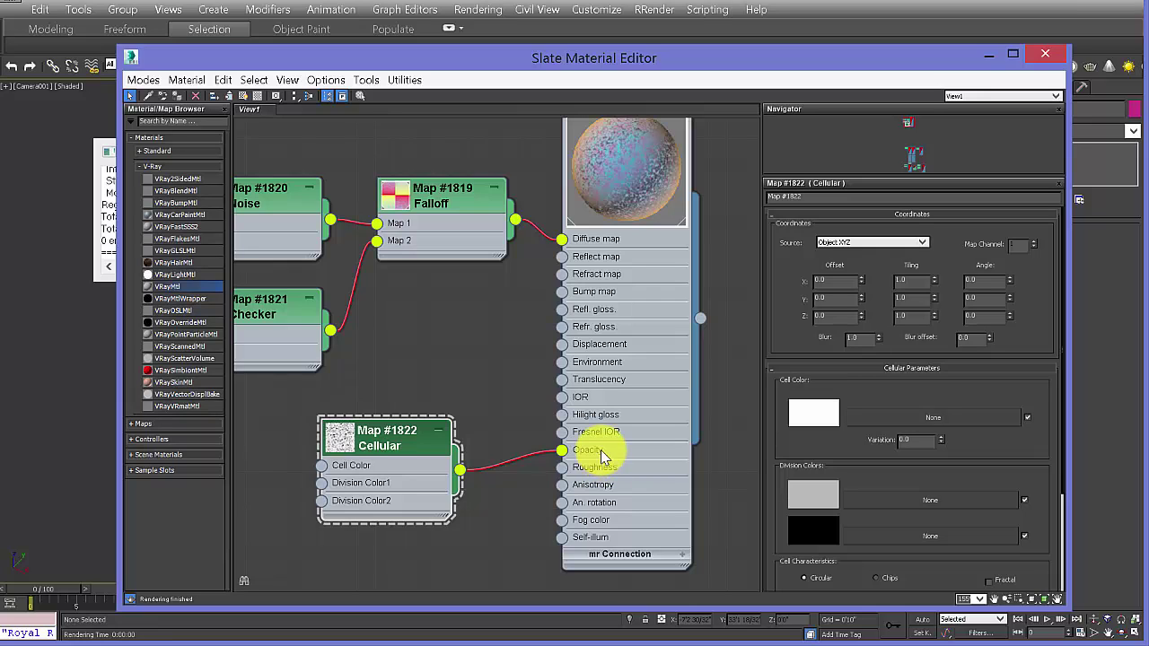
Inspect the Cellular map's cell color, cancel without changing it, and try the Chips cell type.
click(801, 408)
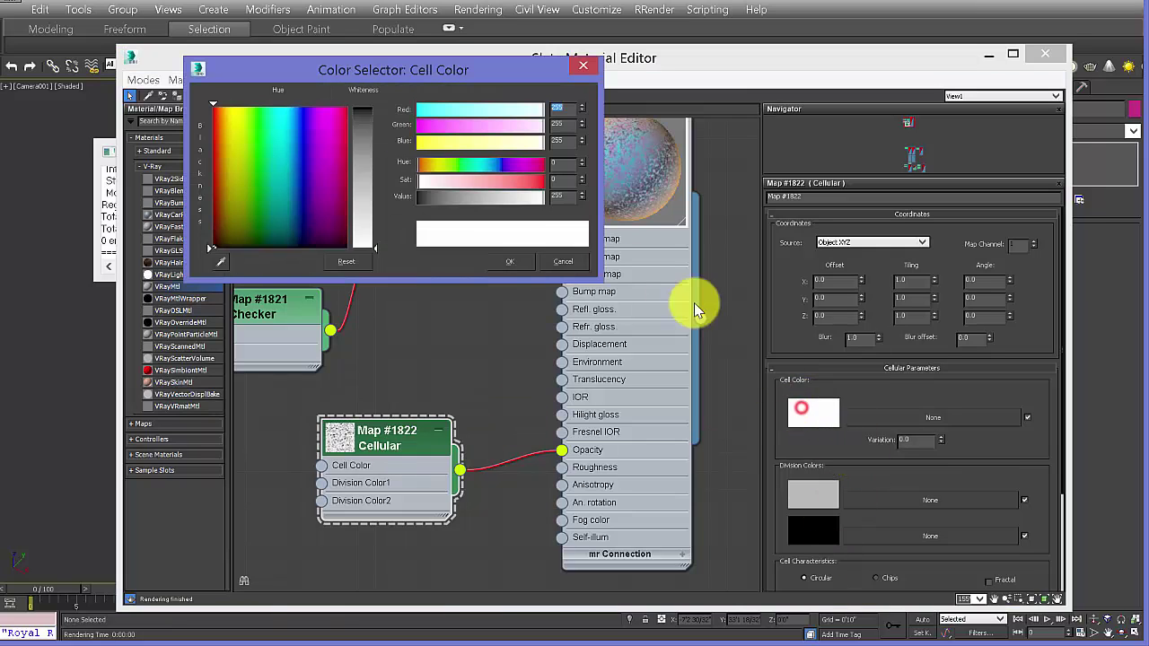
click(564, 263)
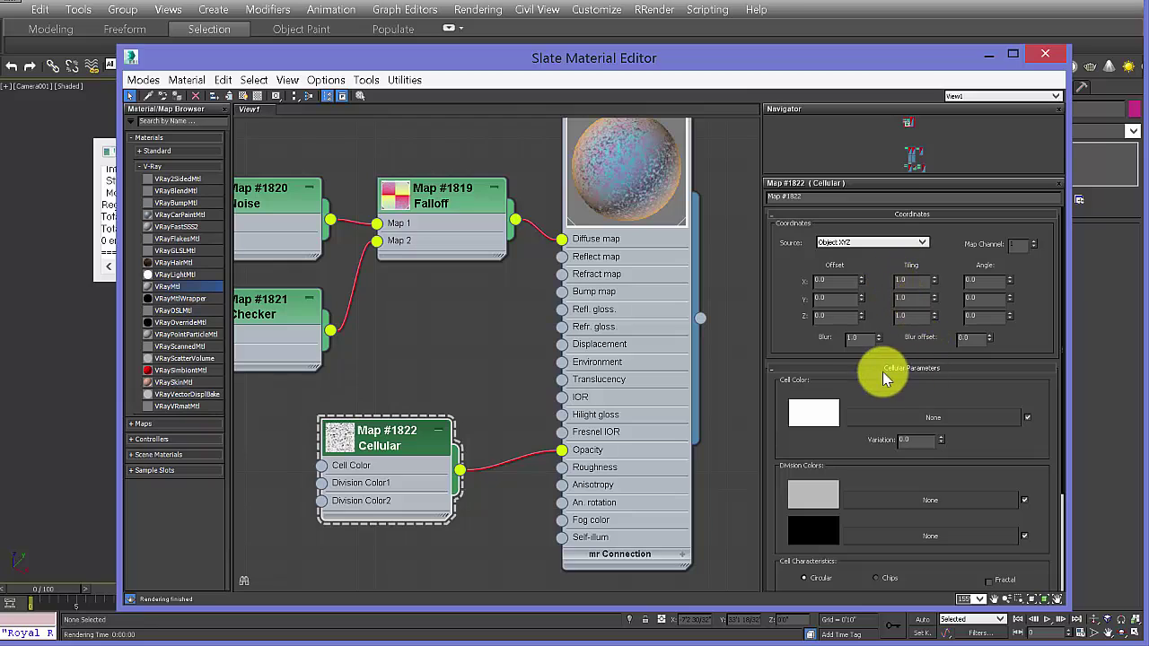
scroll(858, 363, down, 4)
scroll(838, 490, down, 2)
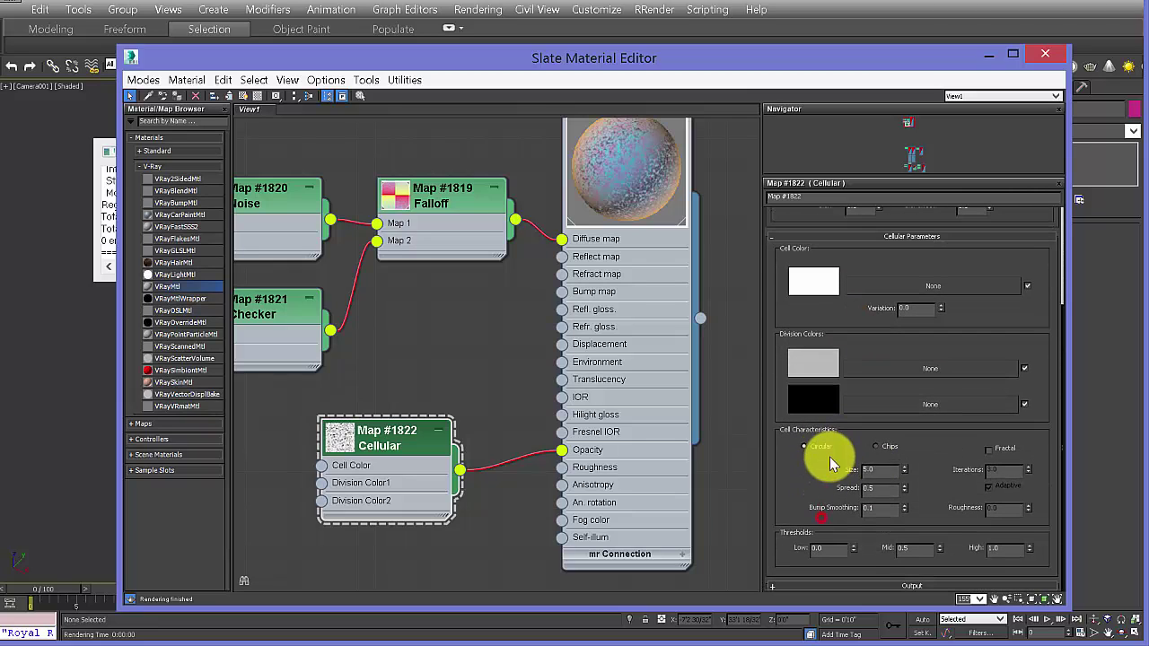
click(880, 445)
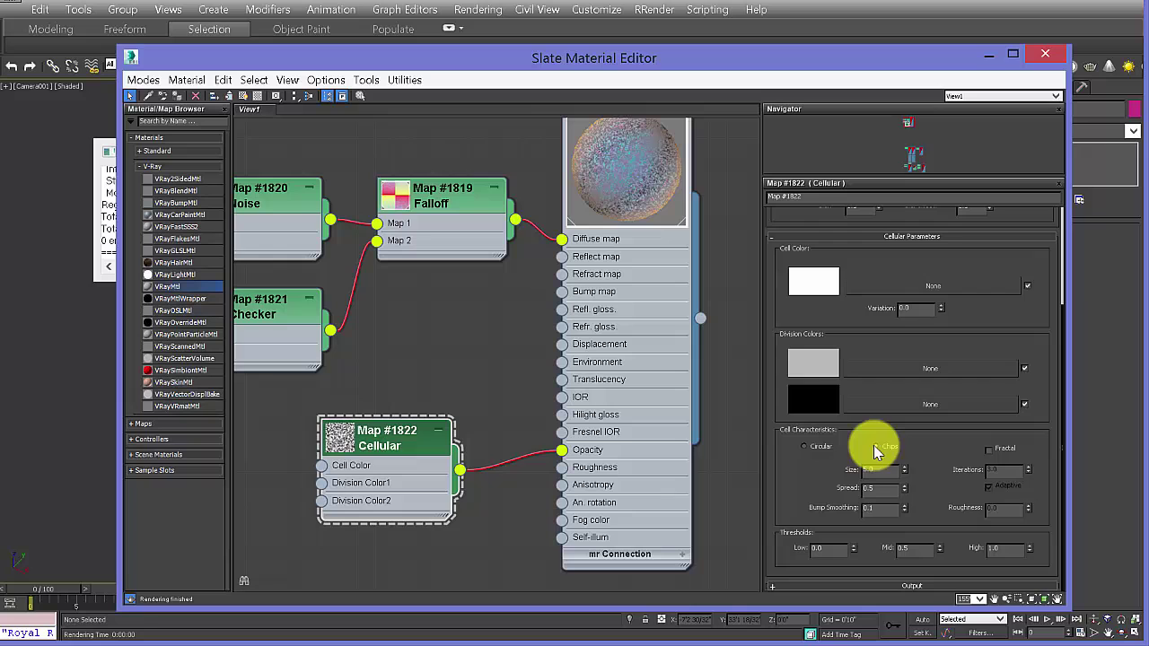
Enlarge the preview thumbnail on the Cellular node.
click(330, 440)
drag(367, 436, 410, 371)
scroll(410, 462, up, 4)
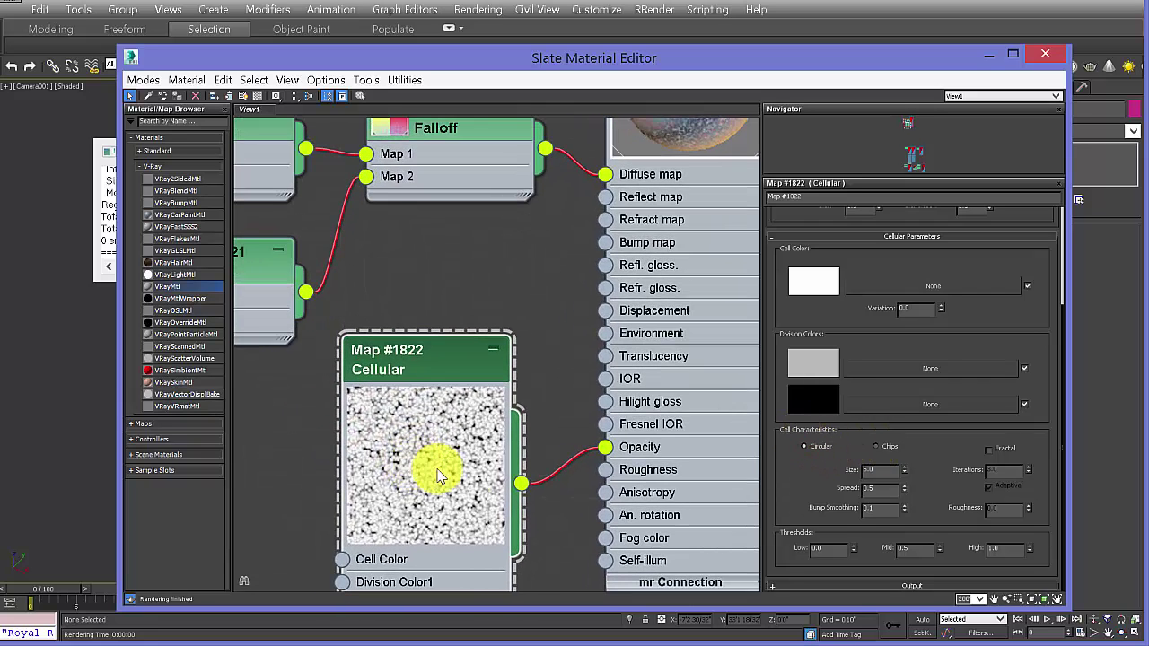
Try the Fractal option on the Cellular map, switch it off again, and set the cell size to 20.
click(989, 448)
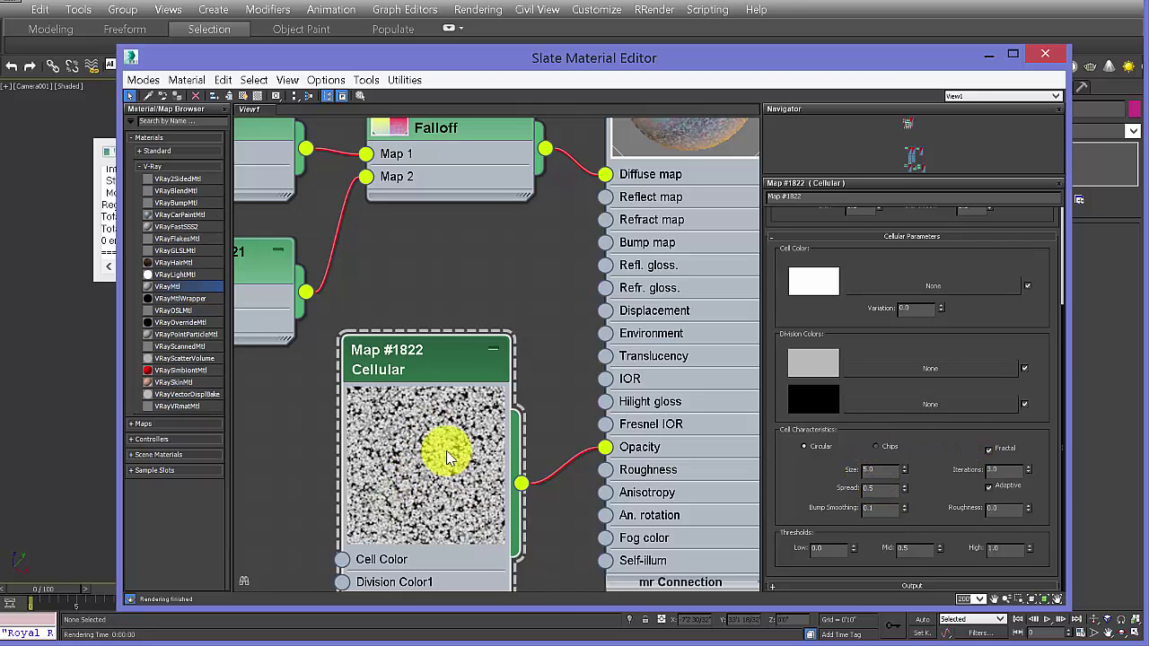
click(988, 451)
drag(883, 469, 746, 469)
text(20)
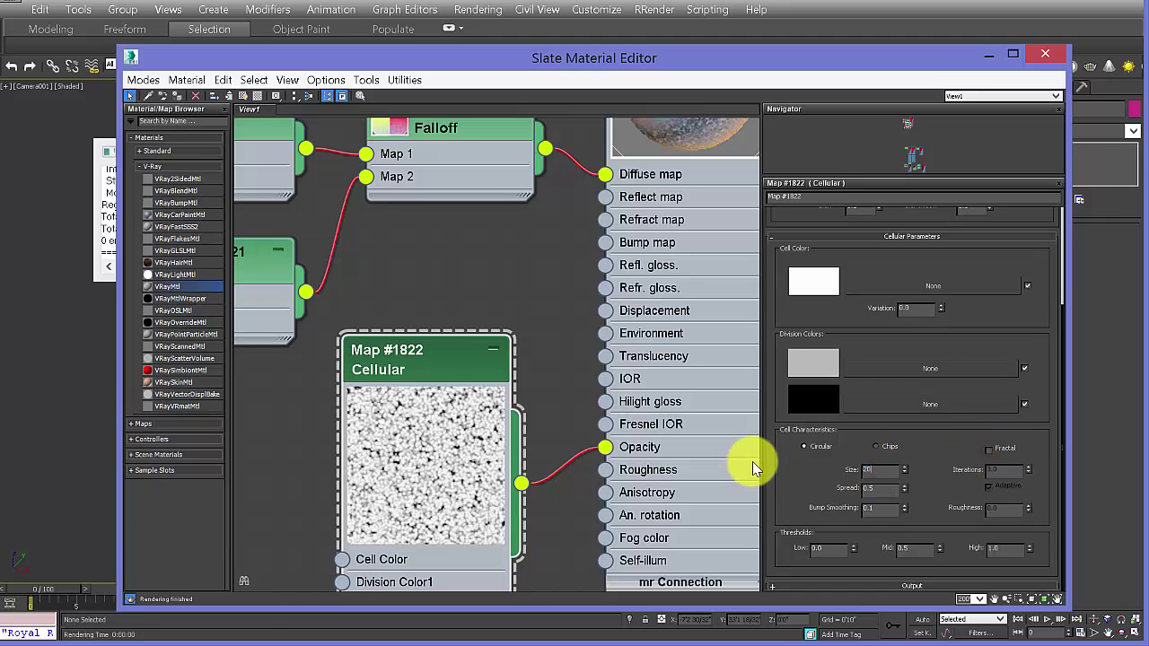
key(Return)
middle_drag(490, 310, 472, 391)
middle_drag(540, 187, 529, 249)
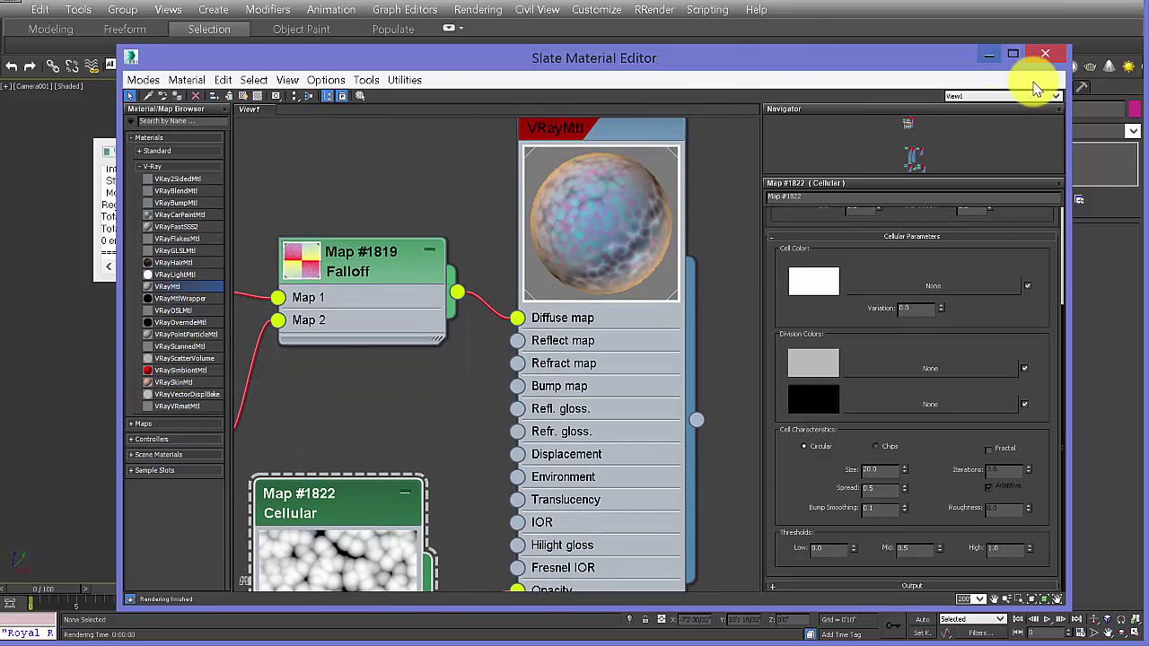
Close the Slate Material Editor, test-render the Camera001 view, examine the cellular opacity on the terrain up close, and close the render window.
click(1045, 54)
key(shift+q)
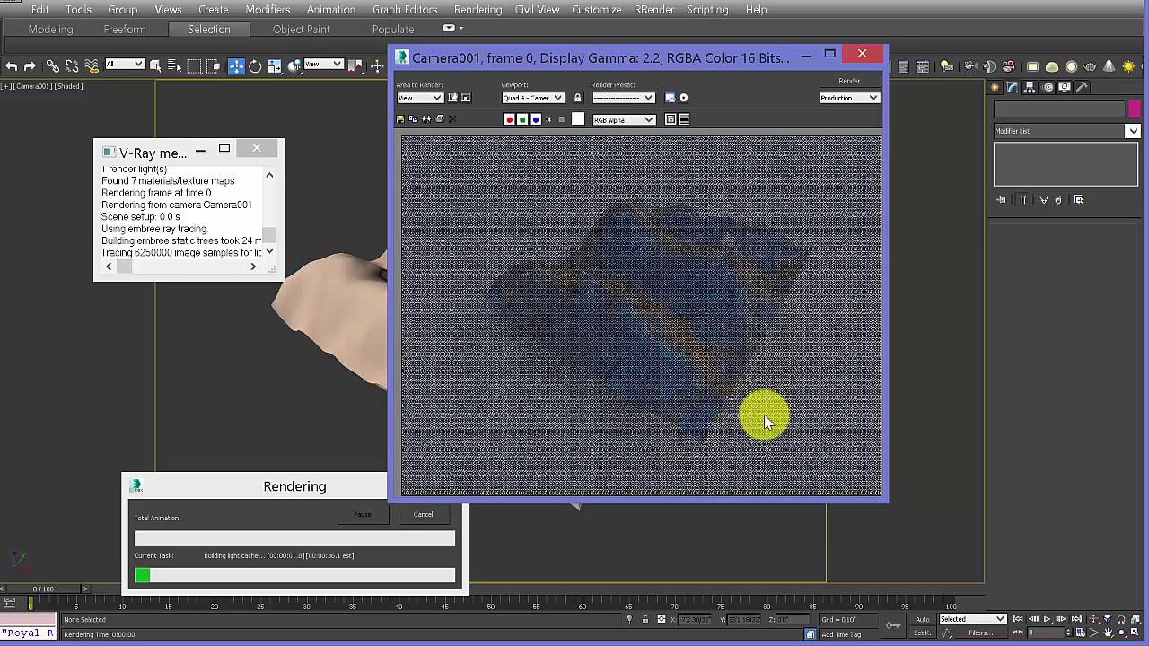
drag(881, 497, 1022, 571)
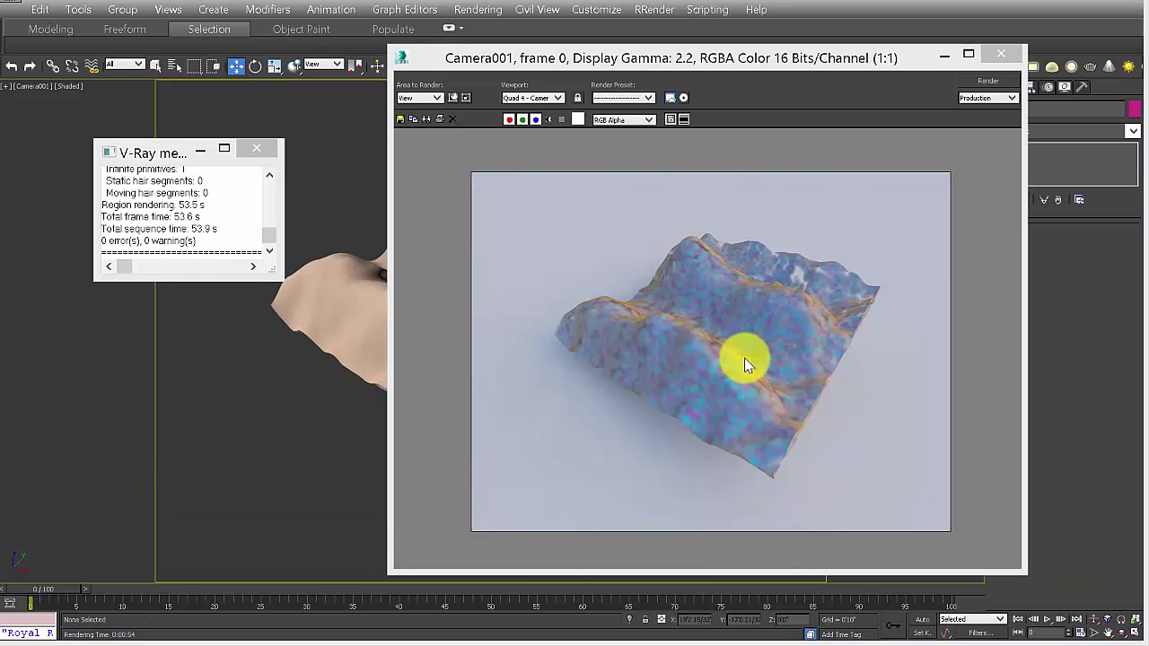
click(745, 357)
scroll(677, 319, up, 1)
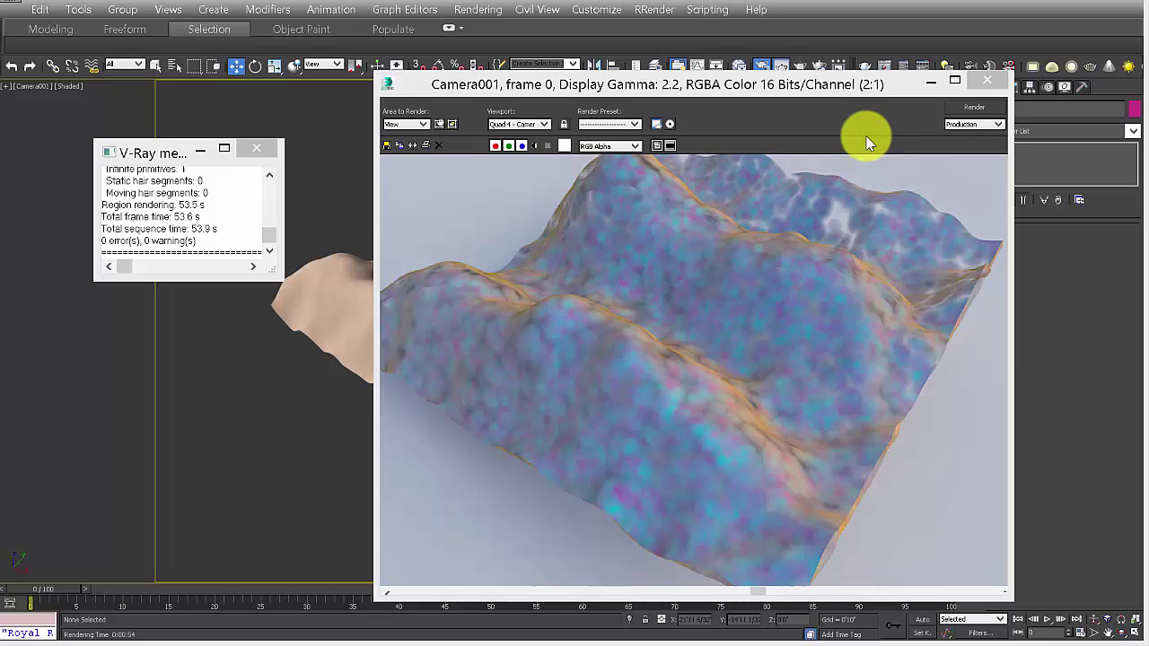
click(988, 79)
Reopen the Slate Material Editor, connect a Bitmap map without an image file to the Reflect map slot, and move its node beneath the Falloff node.
key(m)
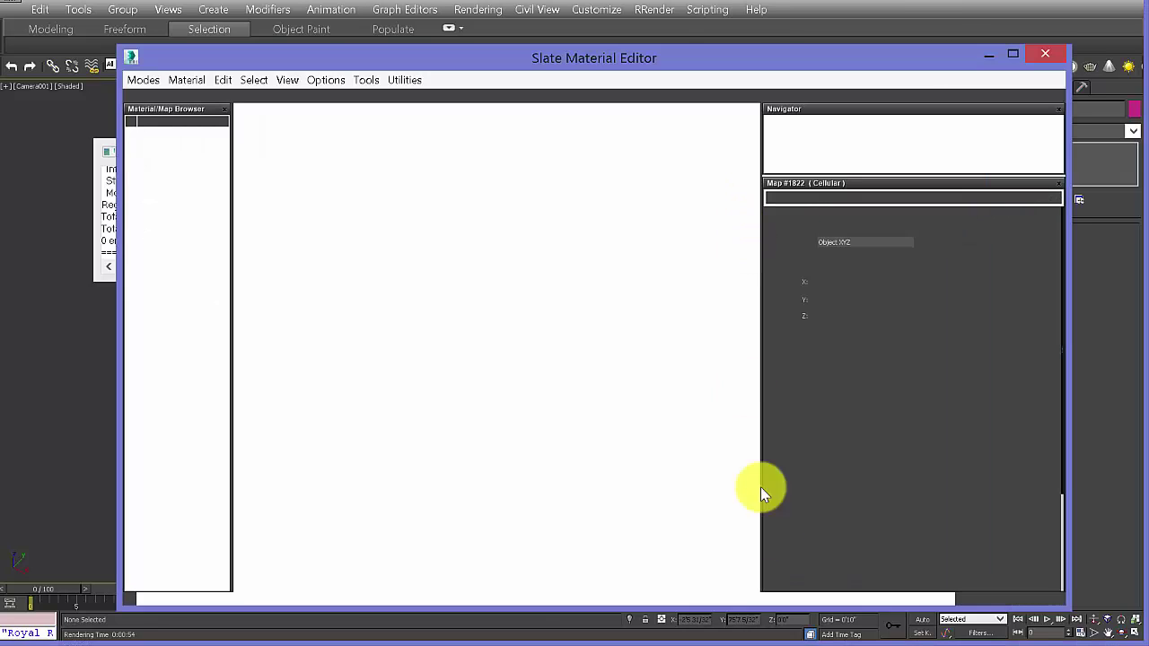
middle_drag(387, 469, 449, 224)
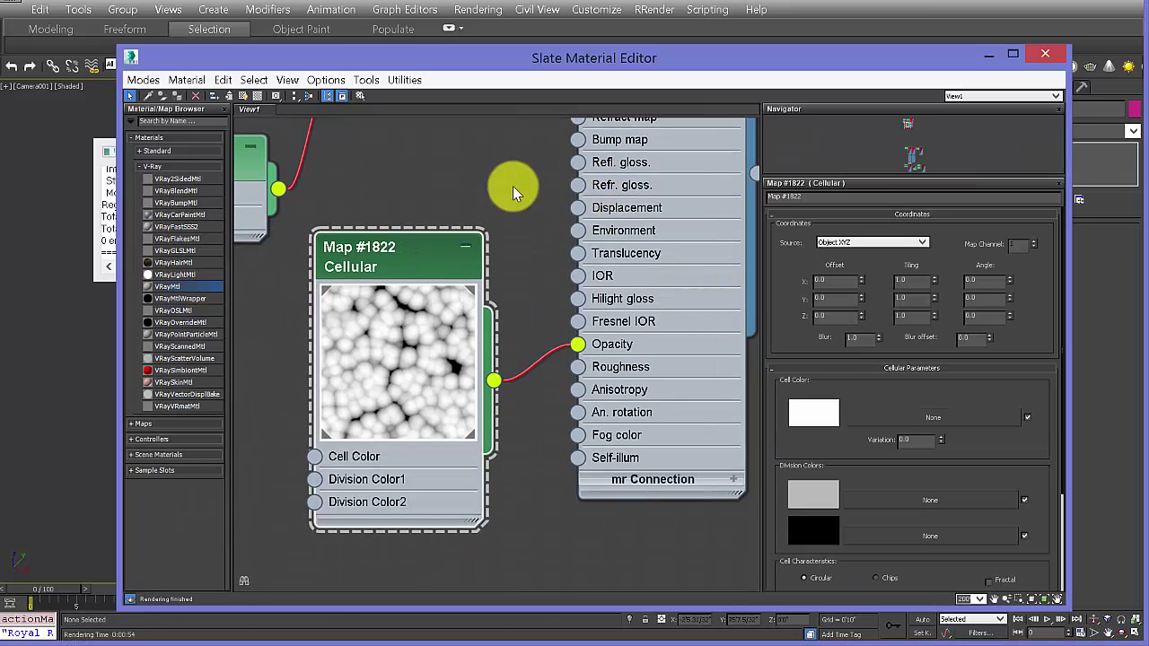
middle_drag(555, 173, 559, 278)
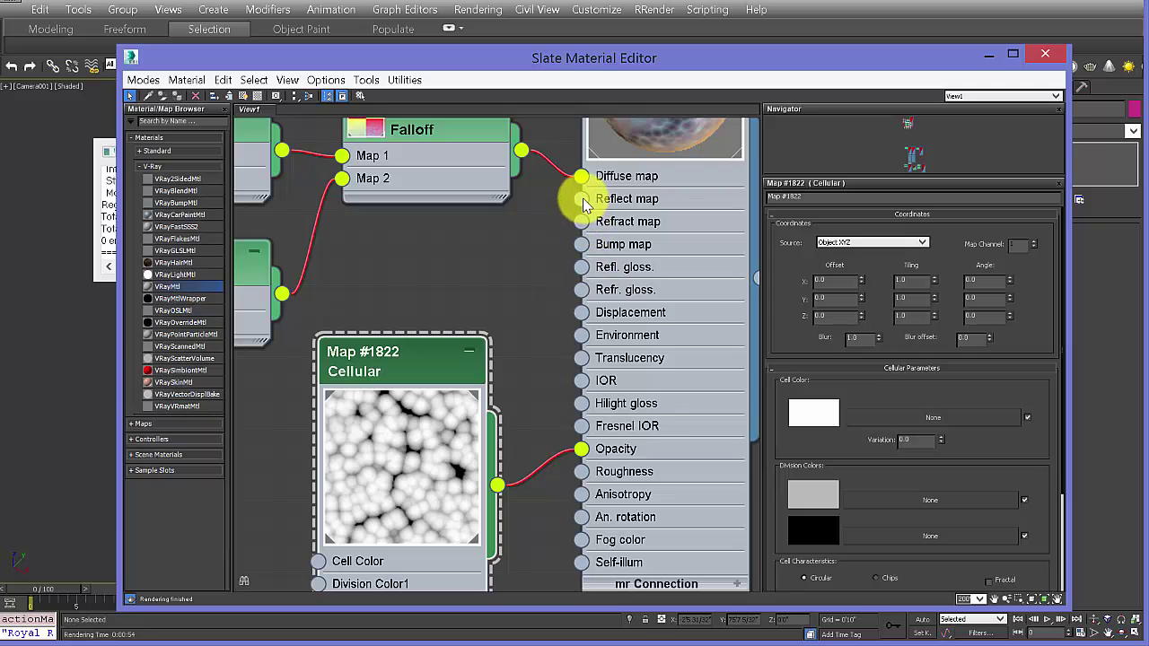
drag(581, 198, 465, 249)
click(465, 250)
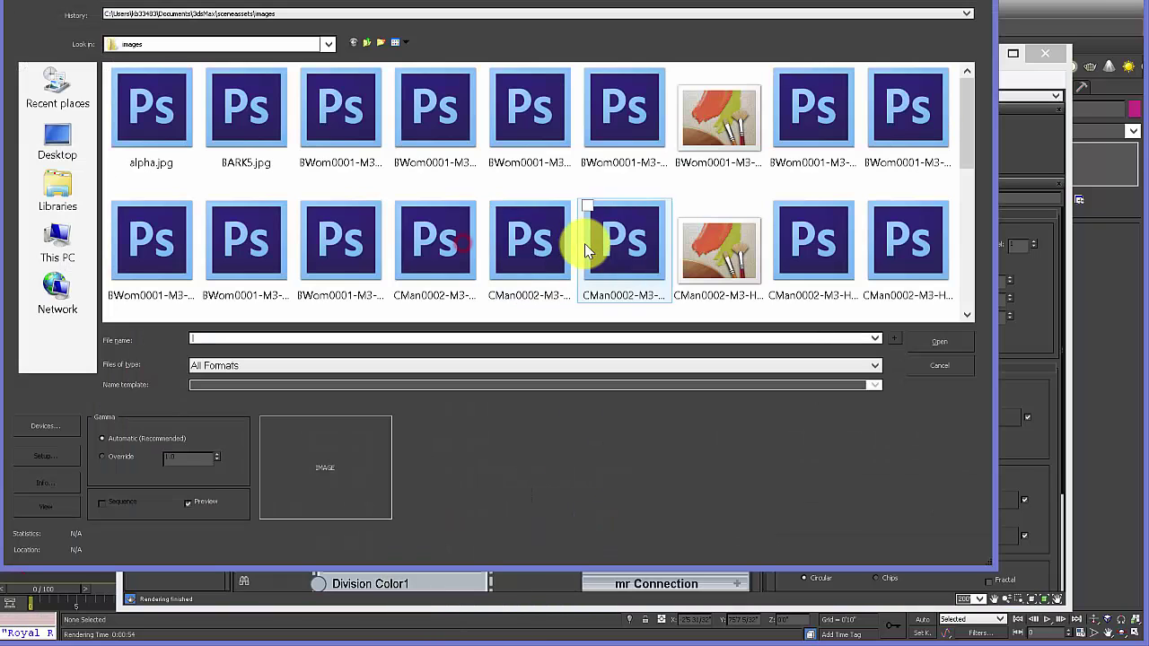
click(997, 11)
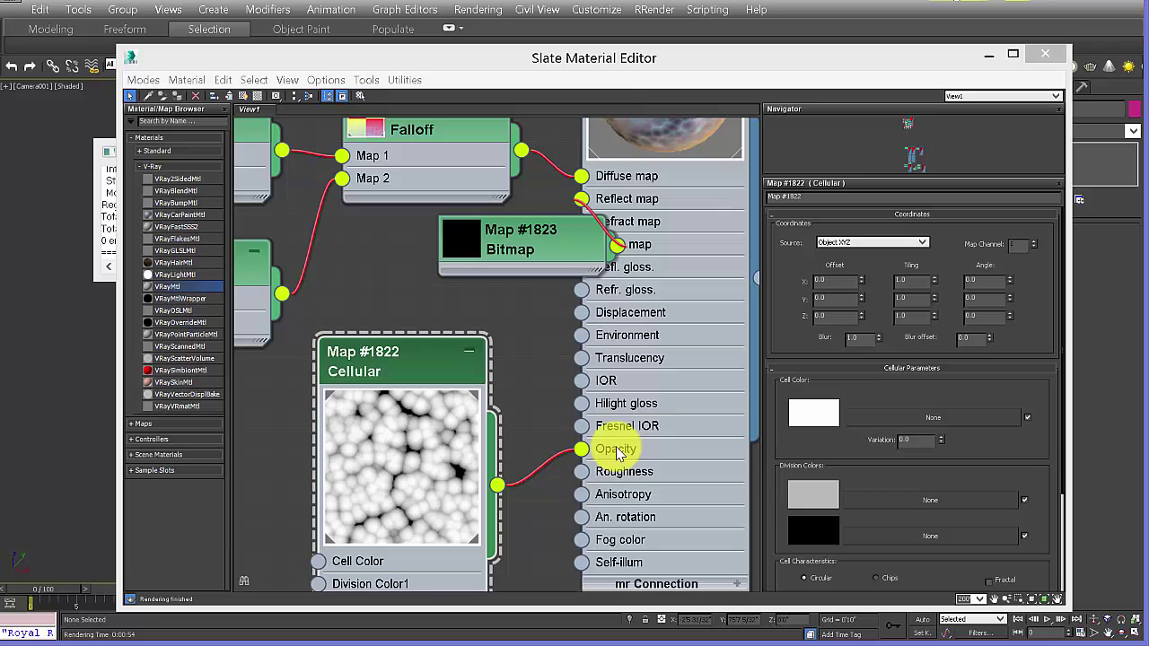
click(440, 241)
drag(441, 241, 298, 240)
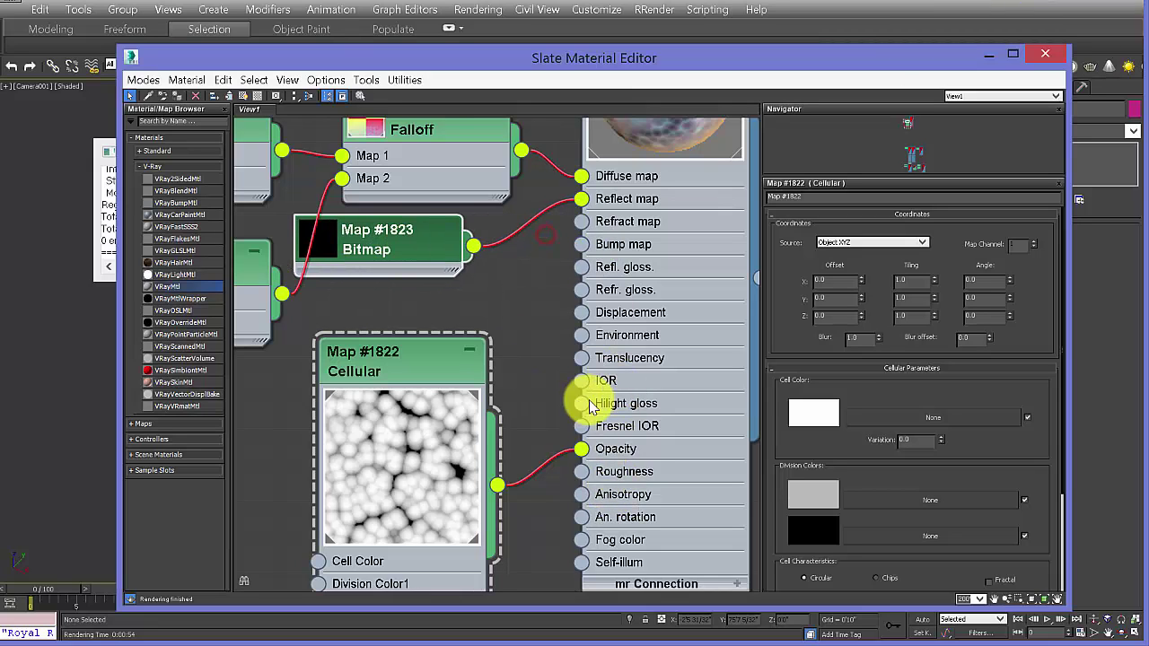